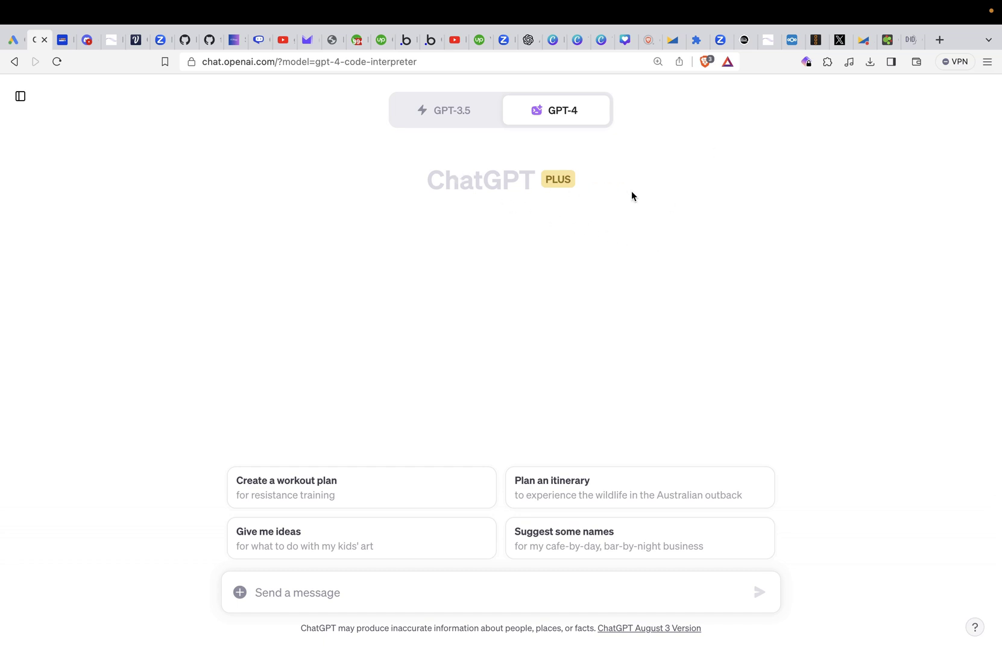
Show the Google Ads campaign overview statistics for All time
mouse_move(517, 122)
click(13, 40)
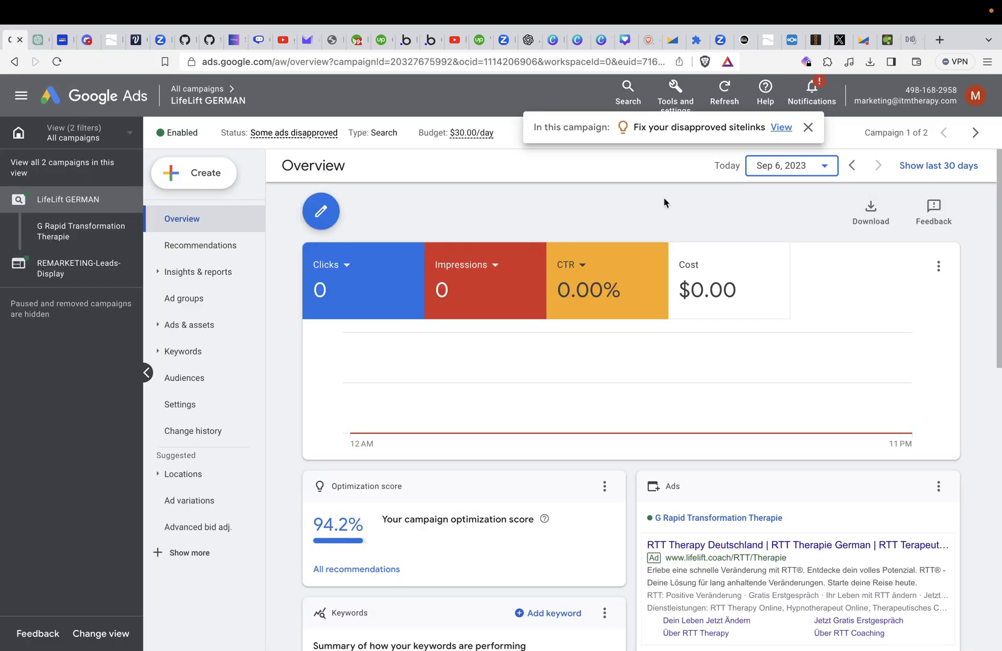
click(783, 170)
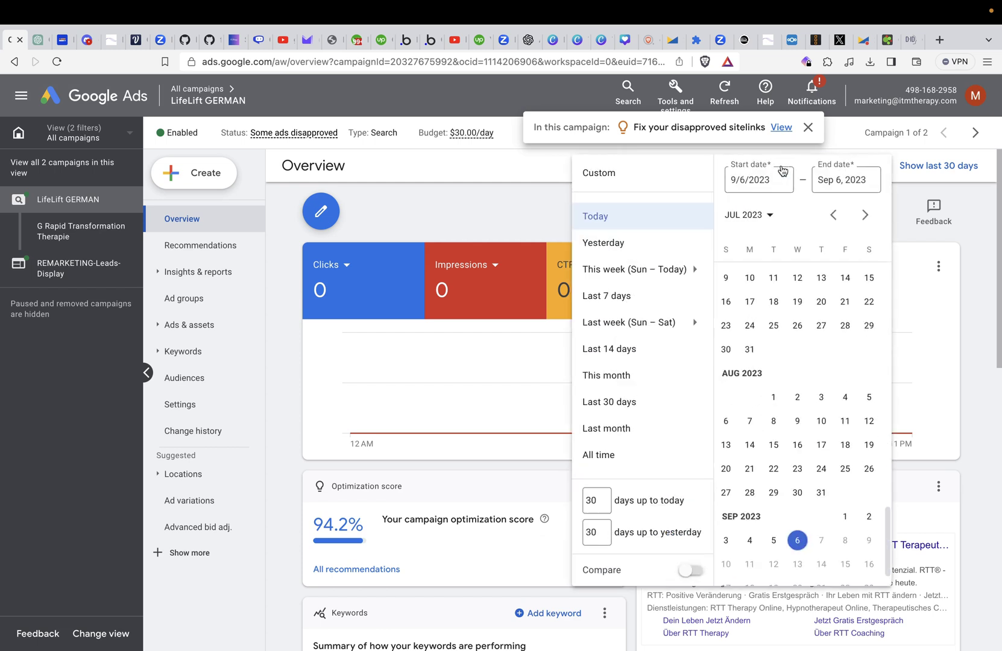
click(632, 453)
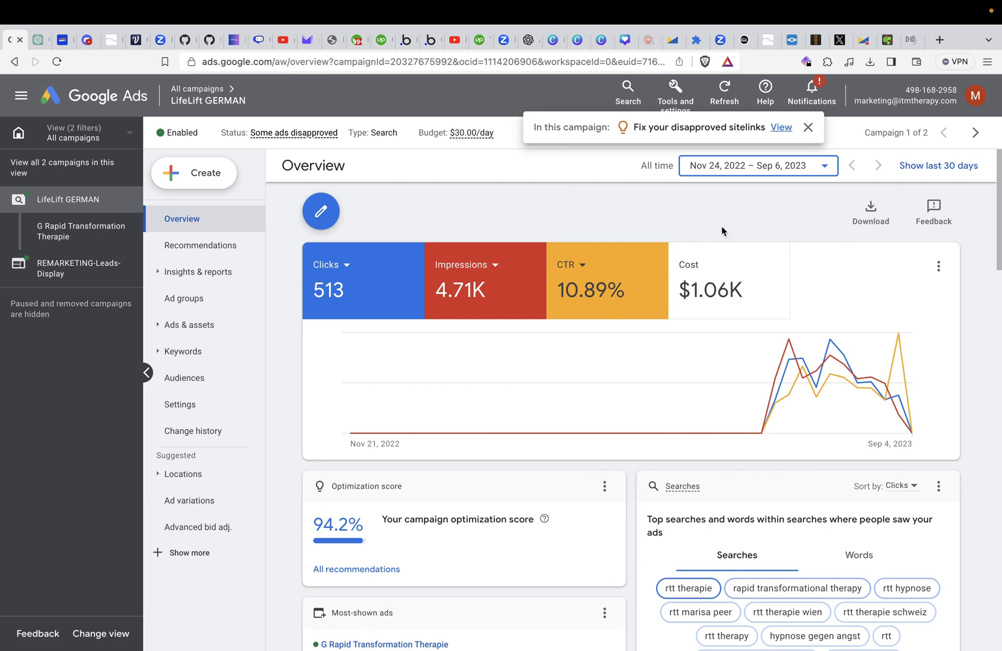
Download the overview cards data as a csv .zip into the Downloads folder
click(875, 225)
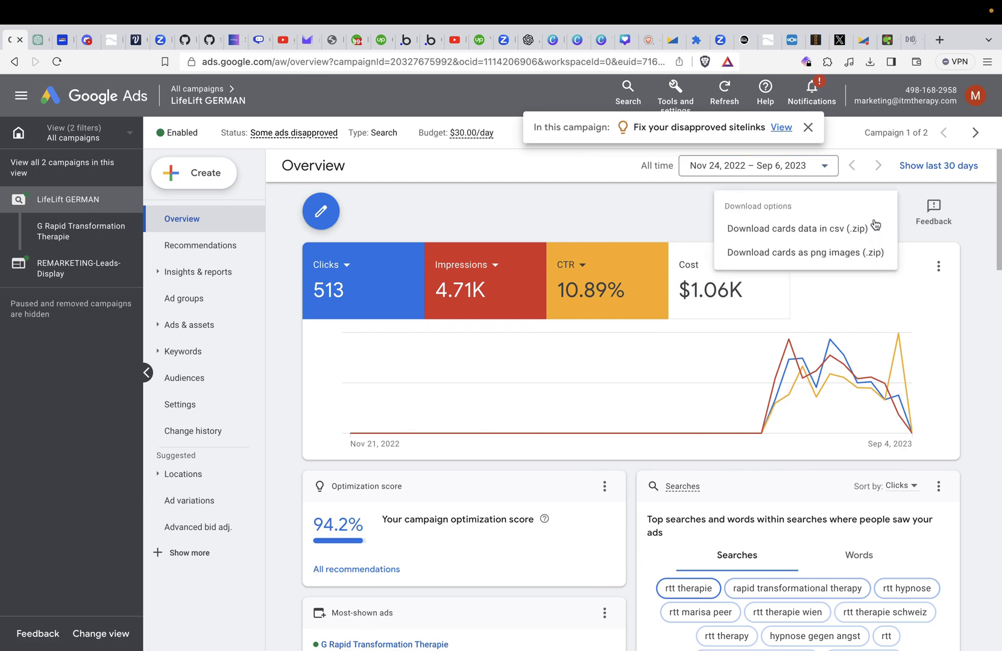
click(824, 228)
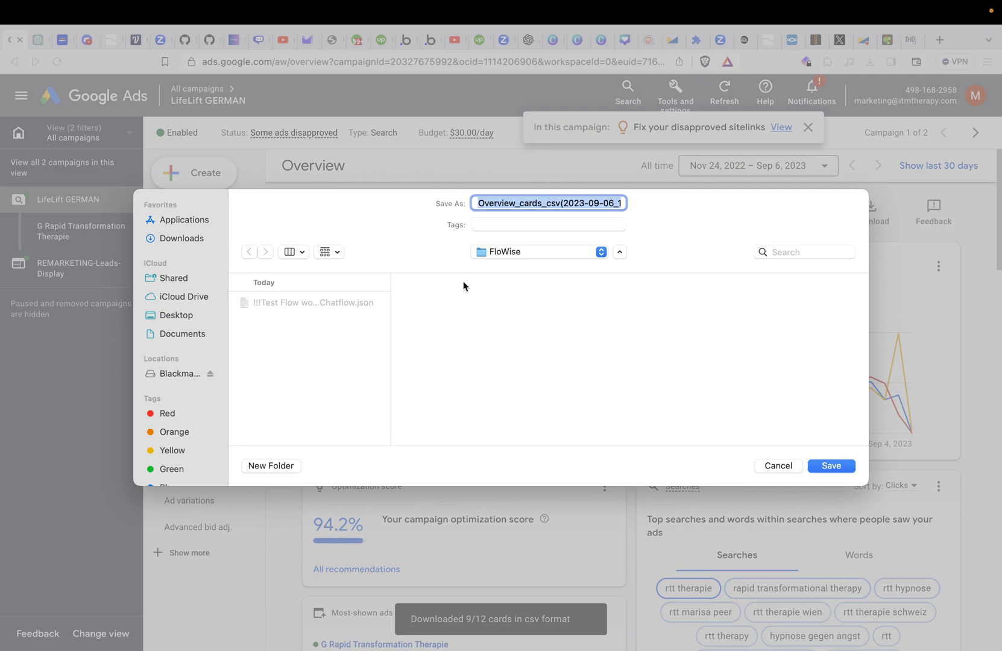
click(175, 239)
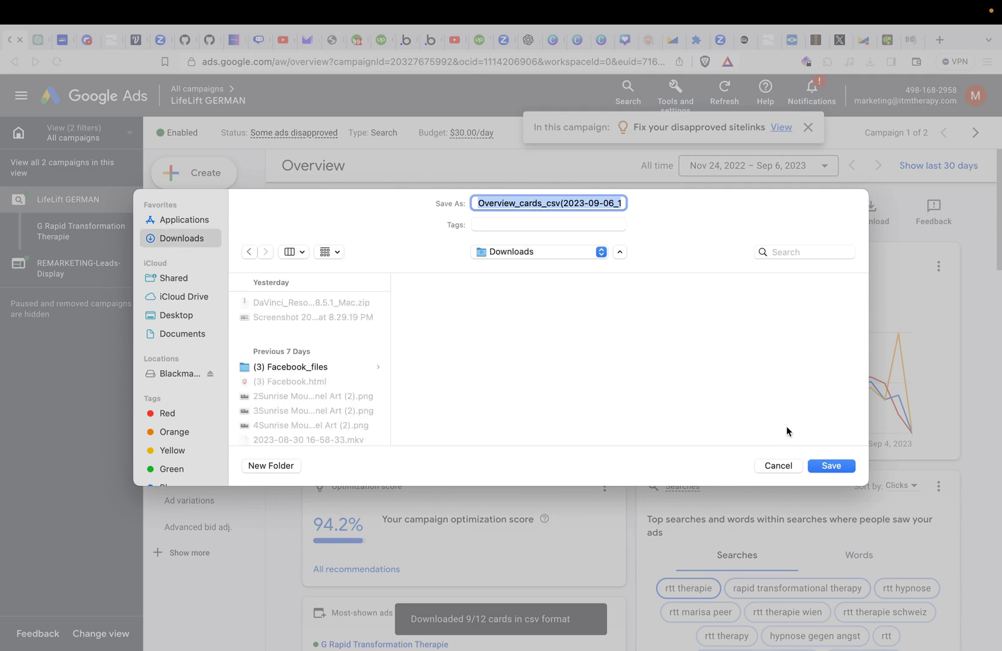
click(829, 466)
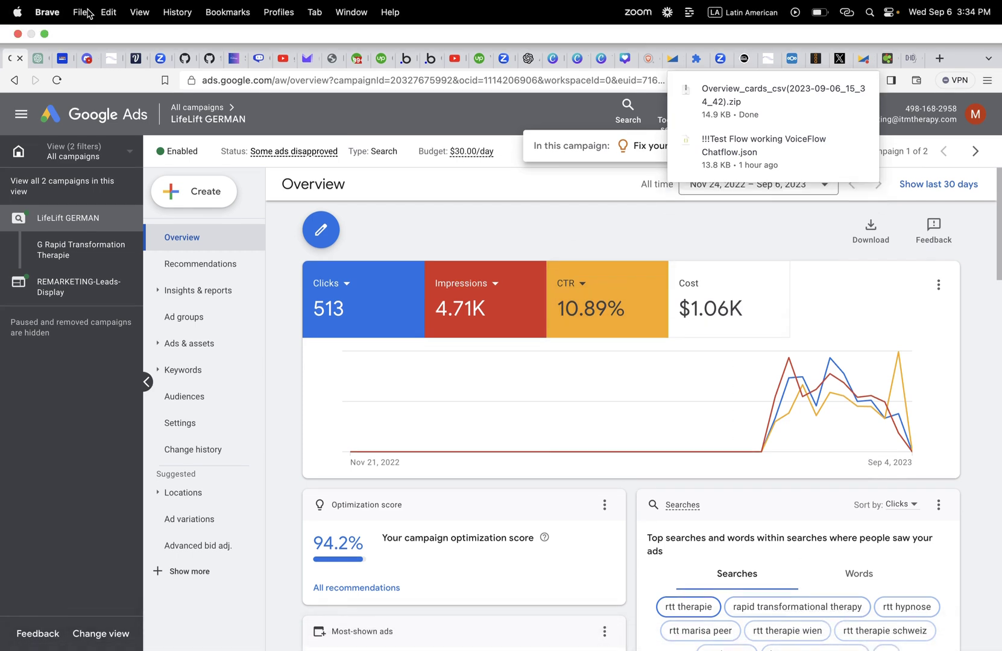
click(38, 59)
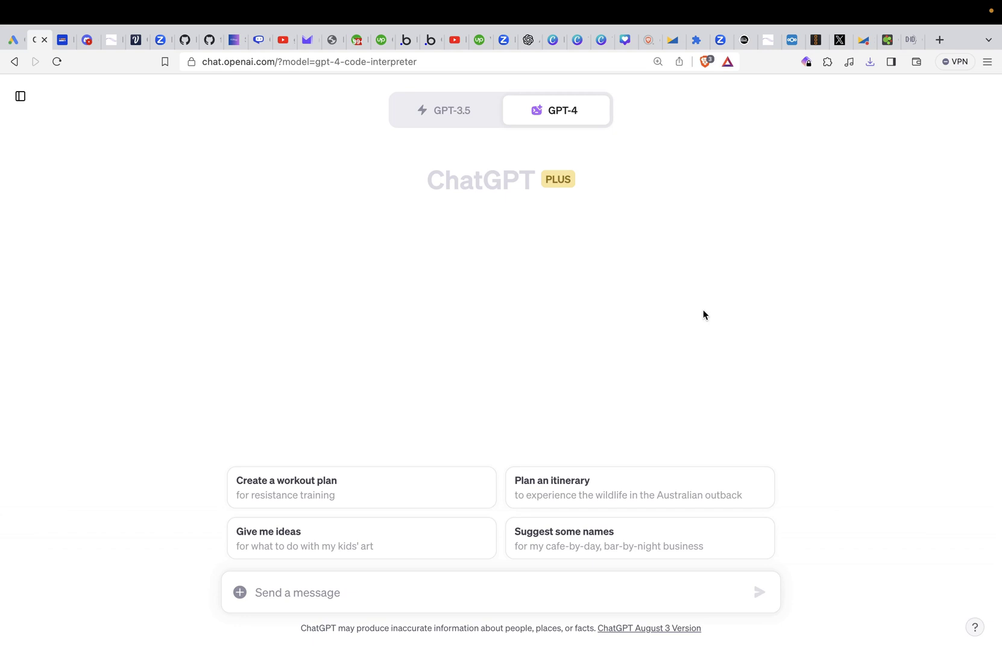
Attach Overview_cards_csv(2023-09-06_15_34_42).zip from Downloads and type 'Acording to my data what is the best target group'
mouse_move(578, 105)
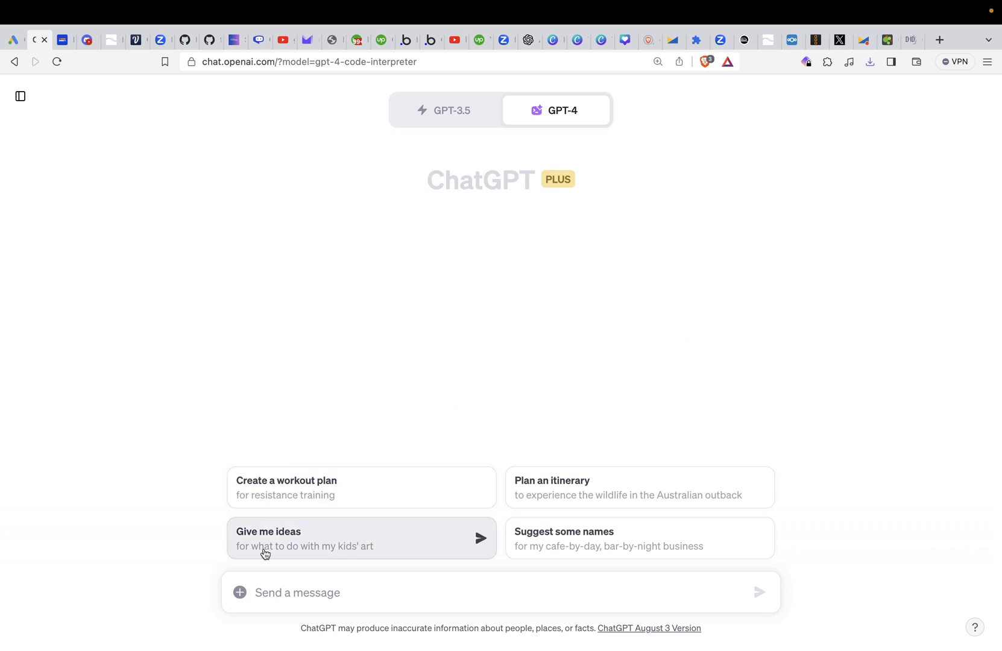
click(239, 593)
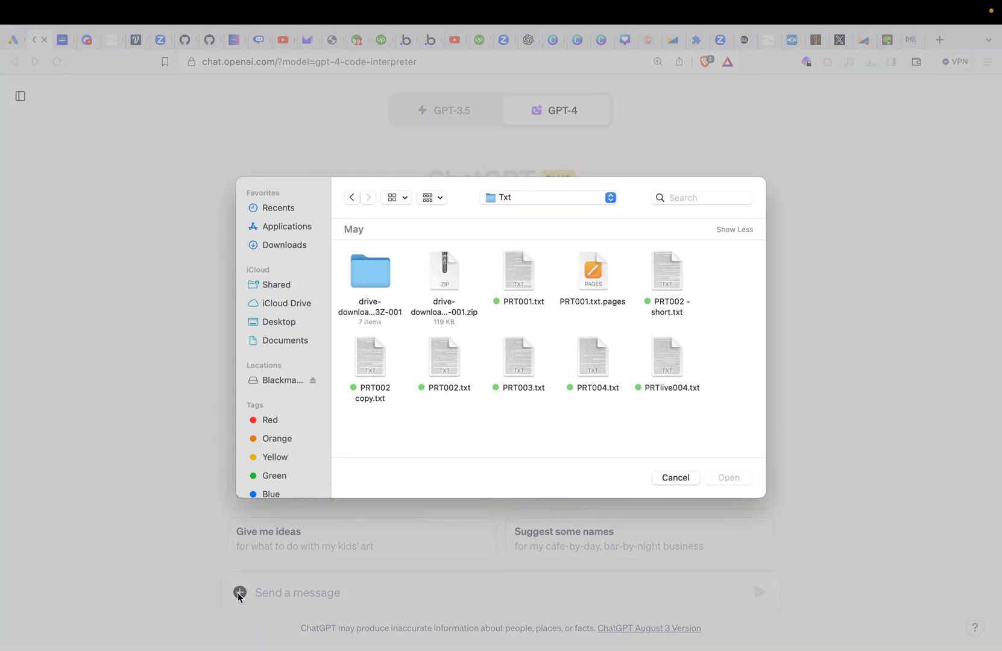
click(282, 246)
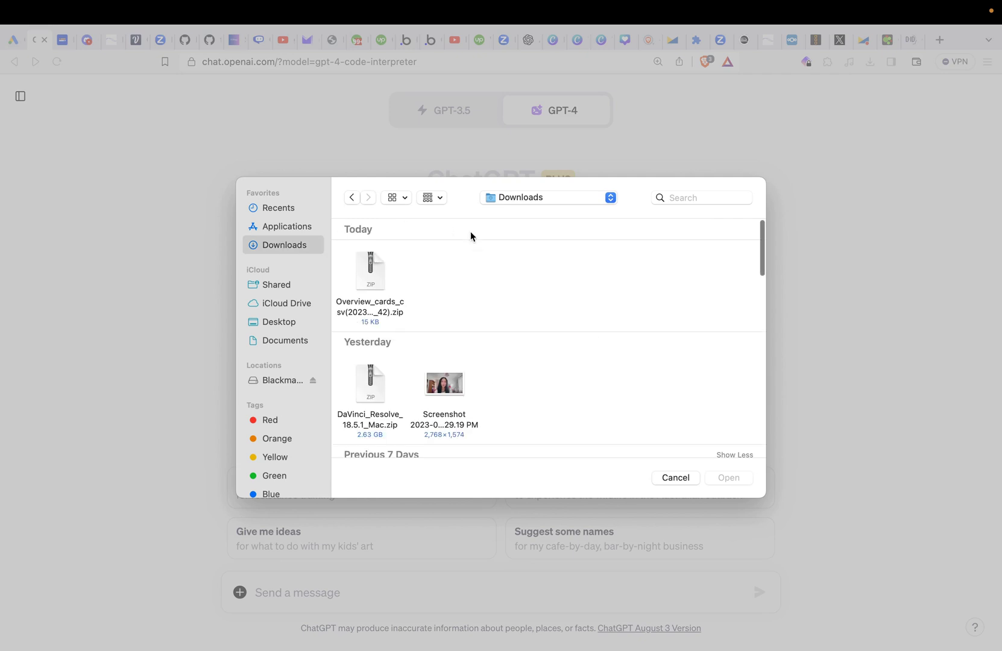
click(374, 276)
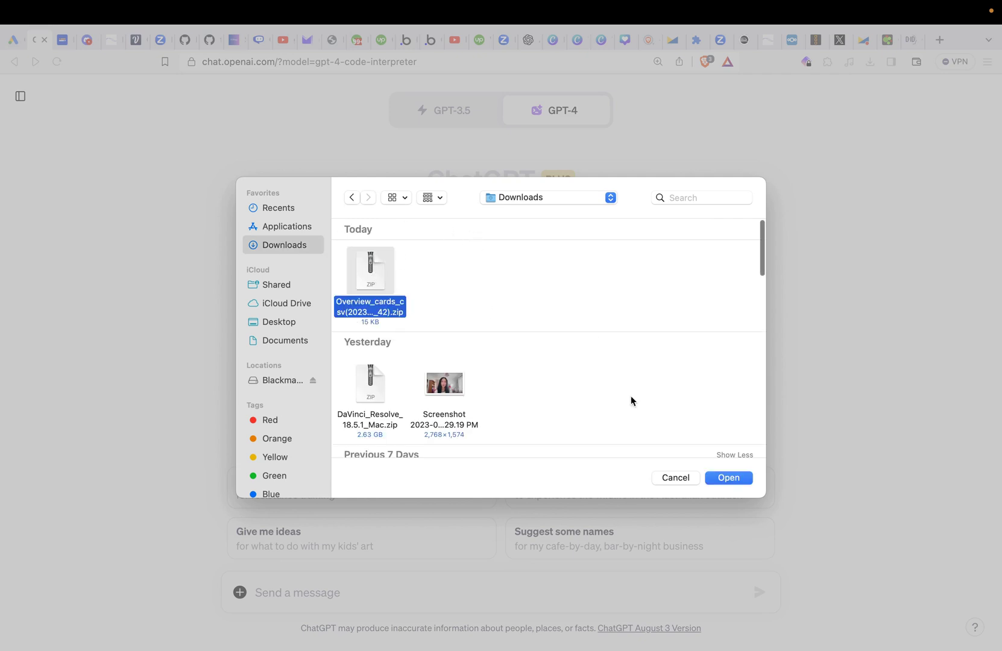
click(729, 476)
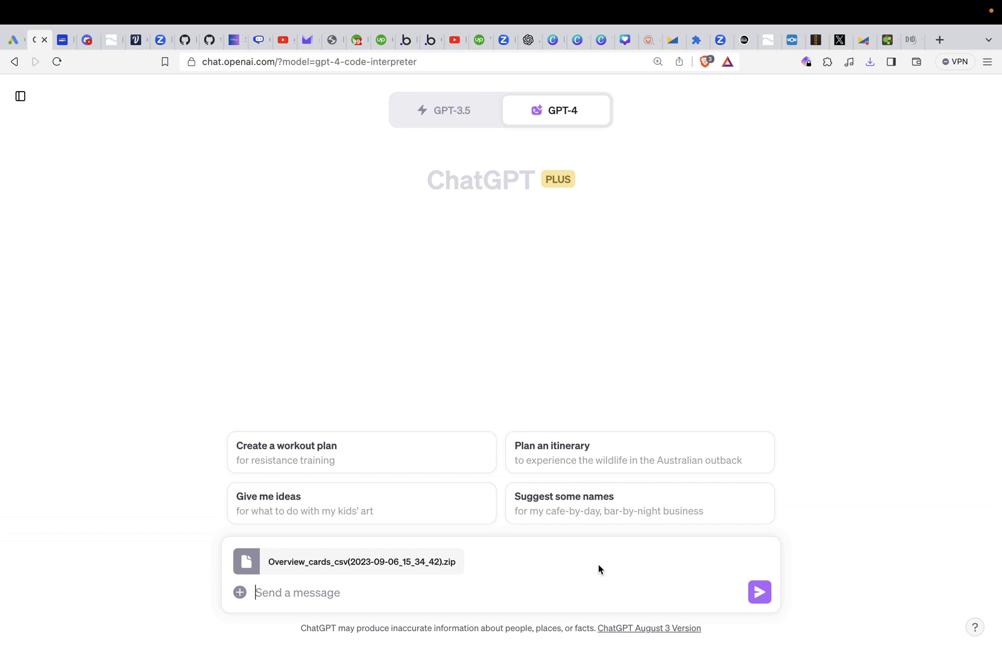
text(Acording)
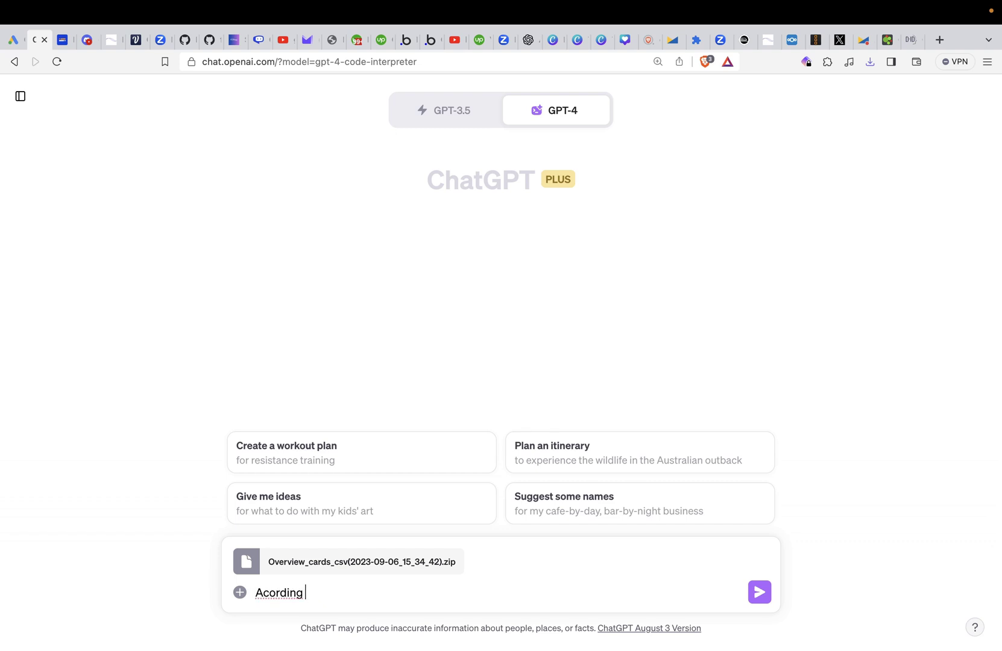
text( to my data what is the bes)
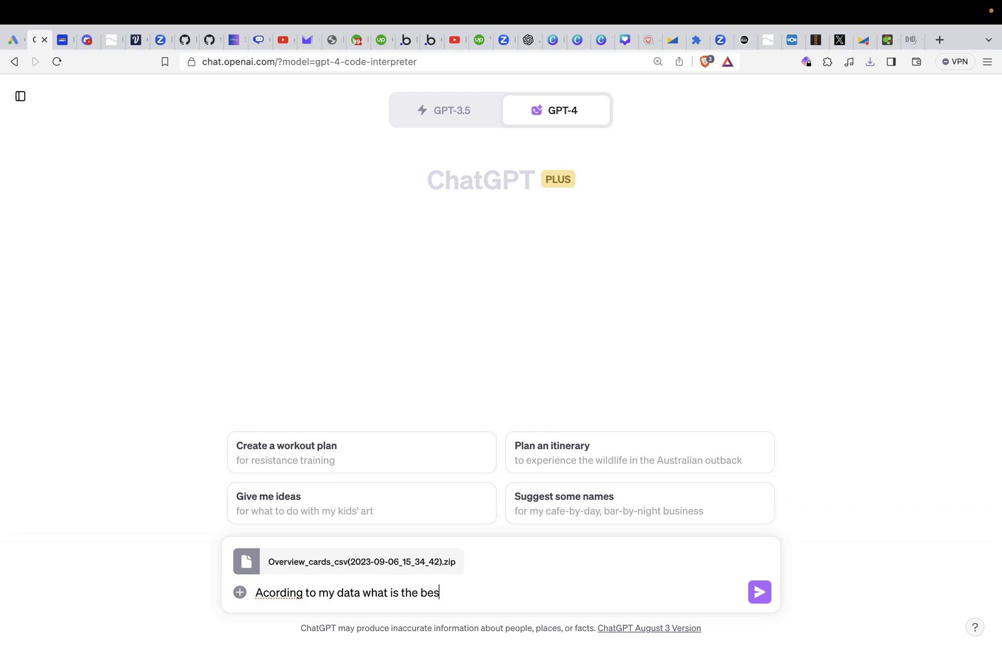
text(t target group)
Send the best-target-group question together with the attached zip
key(Return)
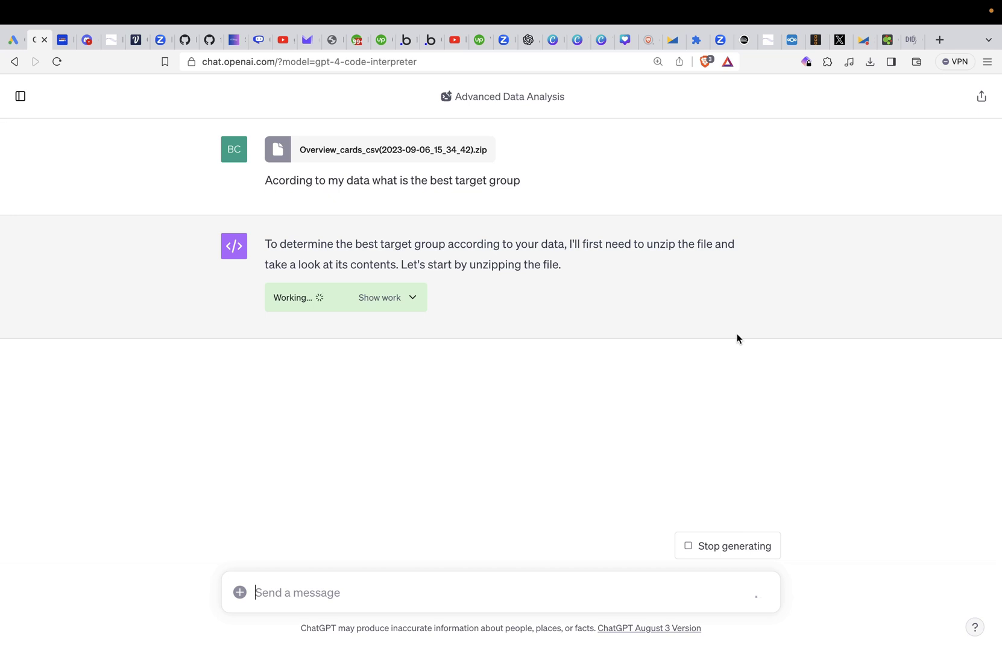
Expand the assistant's code that unzips the file into 15 csv files
click(413, 299)
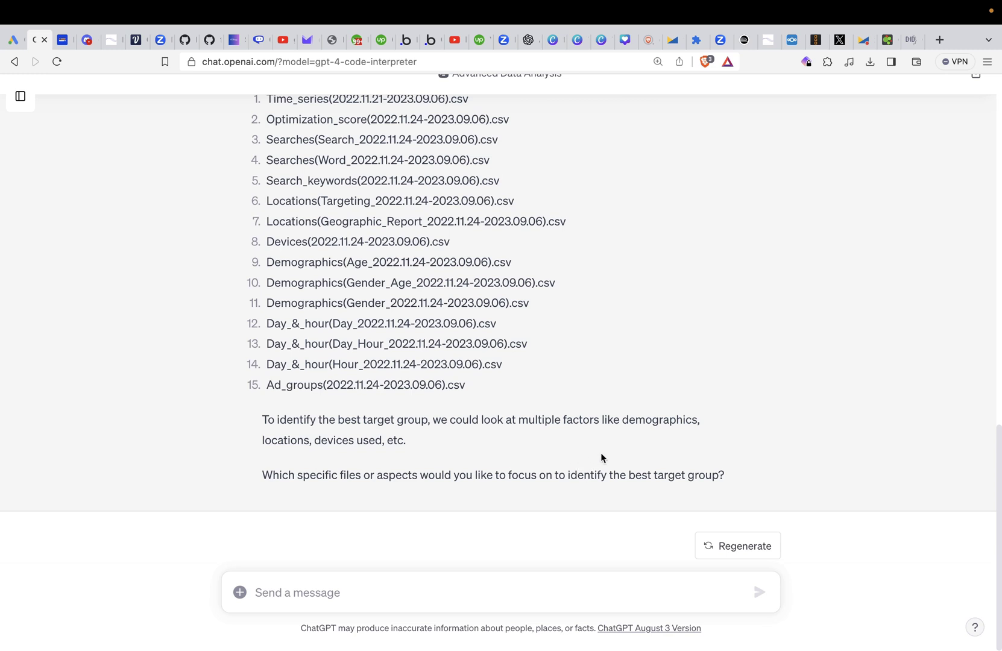
Reply 'demographics' as the focus area, copying the word from the assistant's answer
double_click(648, 424)
key(super+c)
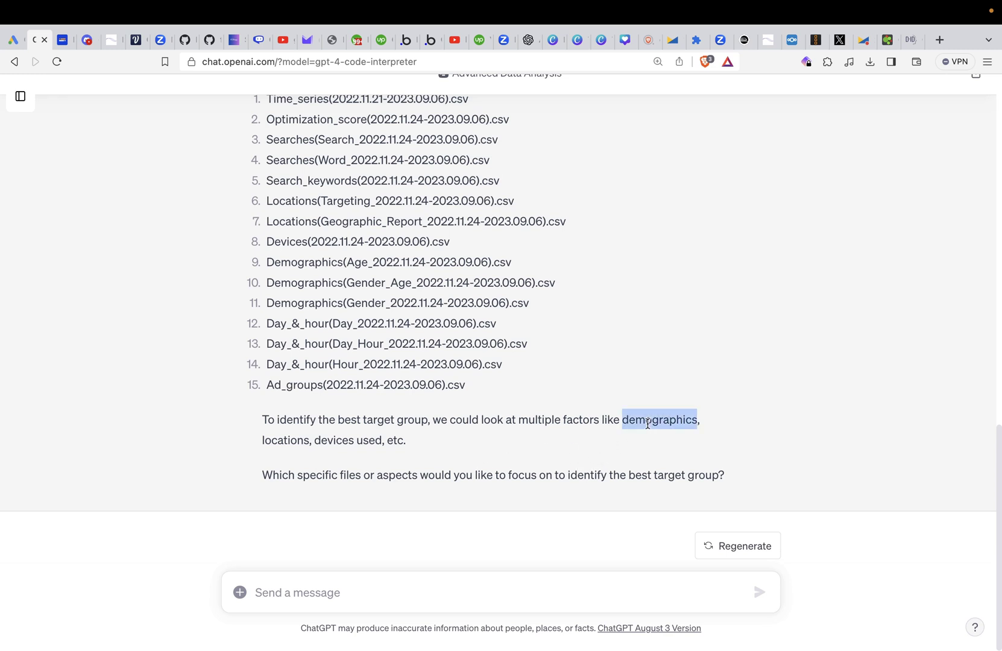
click(447, 589)
key(super+v)
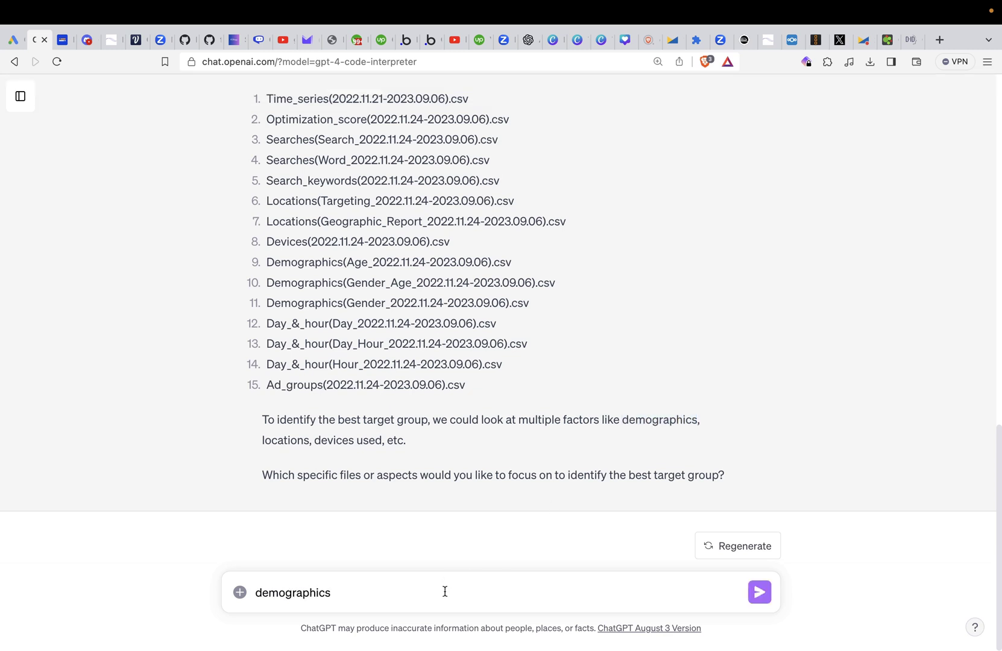
key(Return)
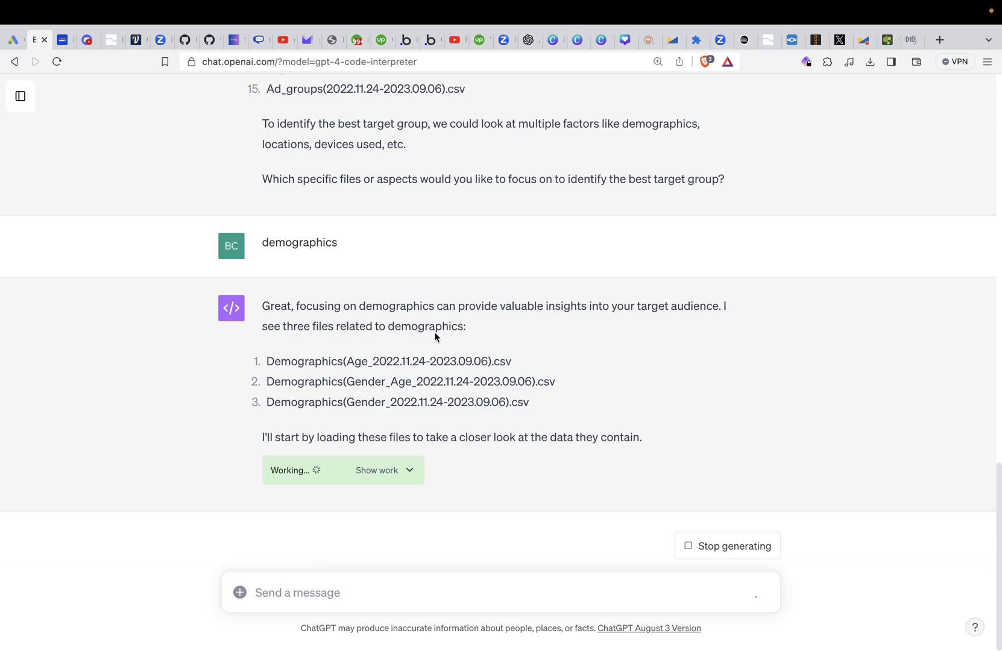
Expand the demographics-loading code and review the age range, gender-age and gender breakdown
click(412, 473)
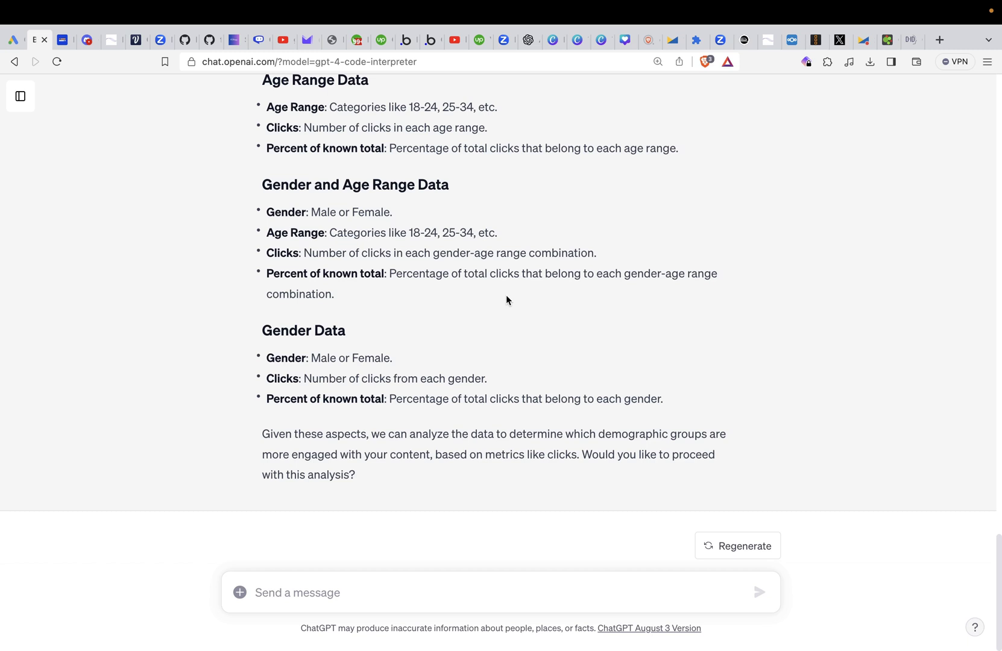
scroll(506, 295, up, 2)
scroll(506, 296, down, 2)
scroll(510, 464, up, 1)
scroll(511, 465, up, 1)
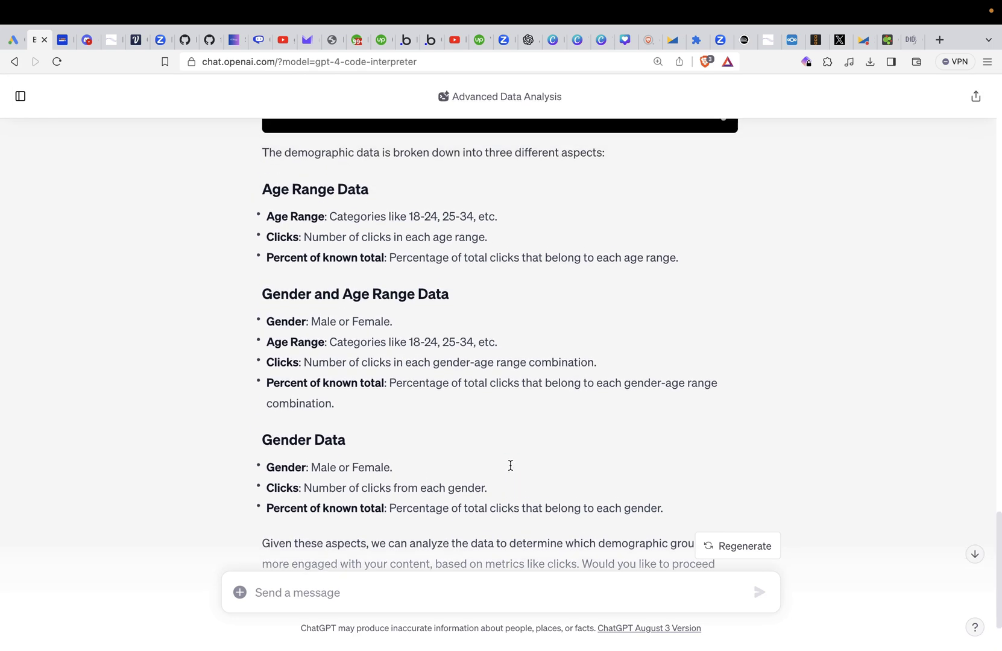
scroll(393, 347, down, 2)
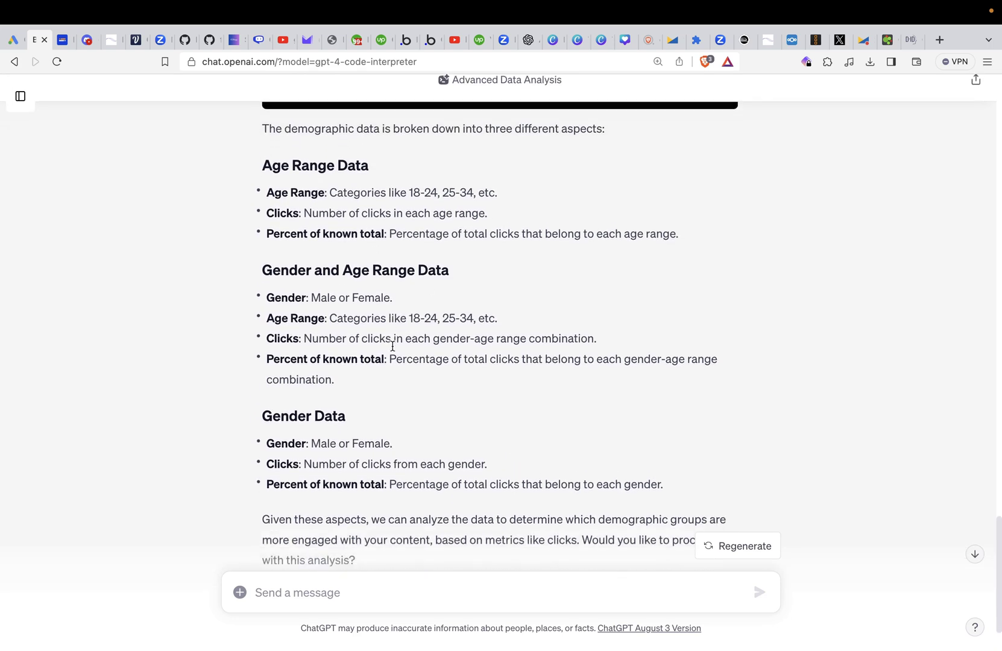
click(375, 586)
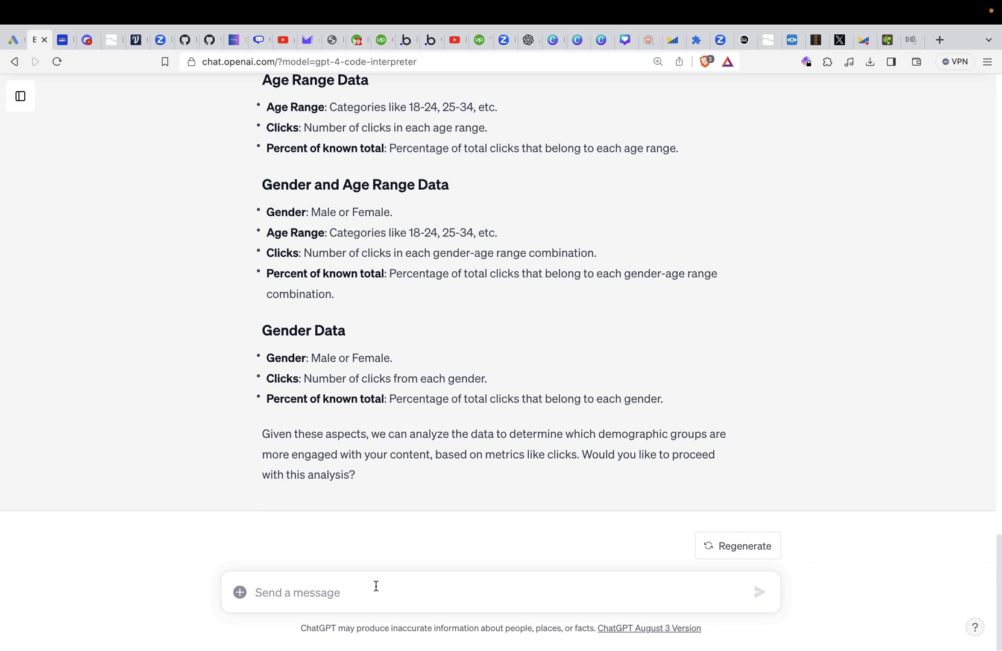
Reply 'yes' to proceed and review the code behind the Age Group Analysis chart
text(yes)
key(Return)
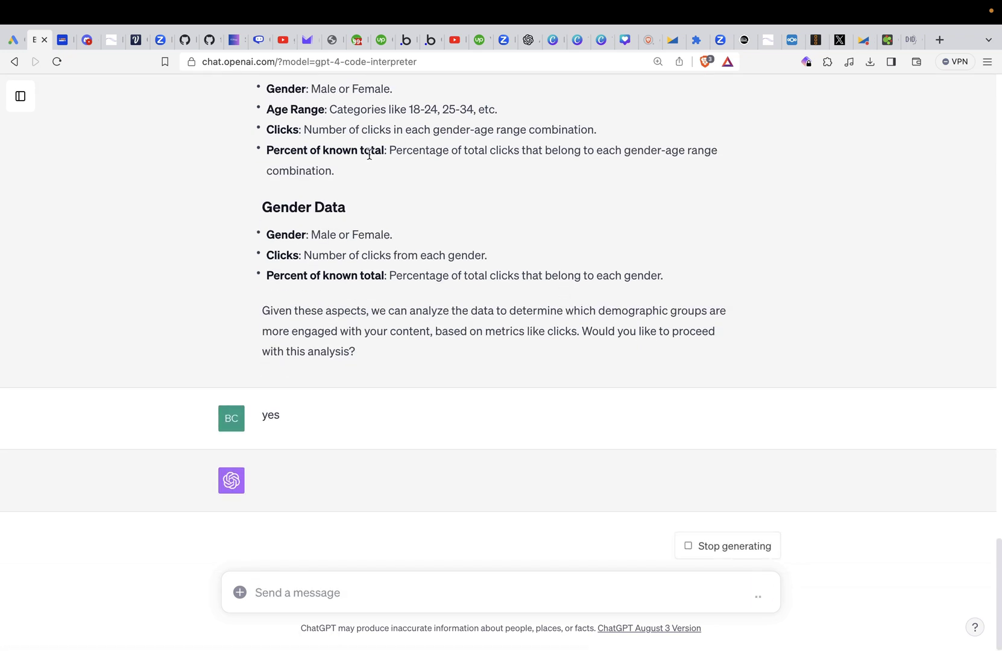
scroll(368, 224, up, 2)
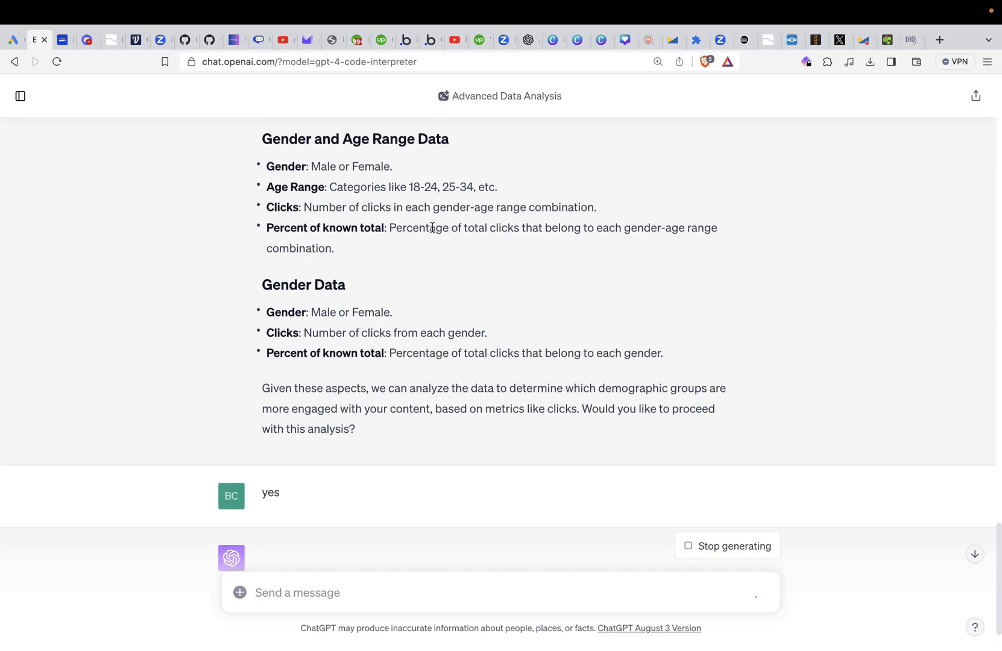
scroll(432, 229, down, 2)
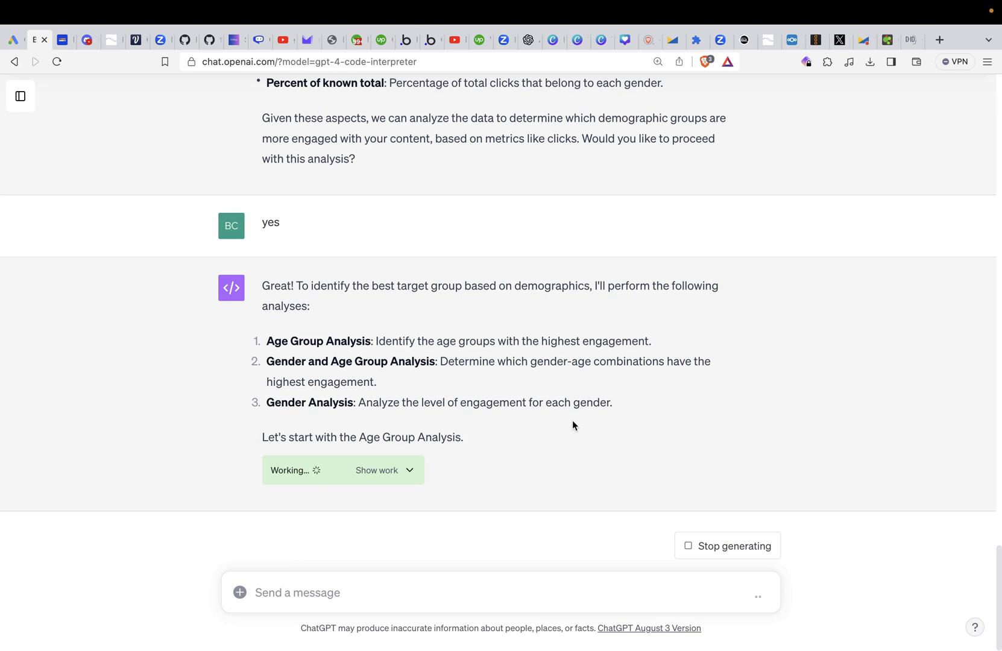
click(420, 470)
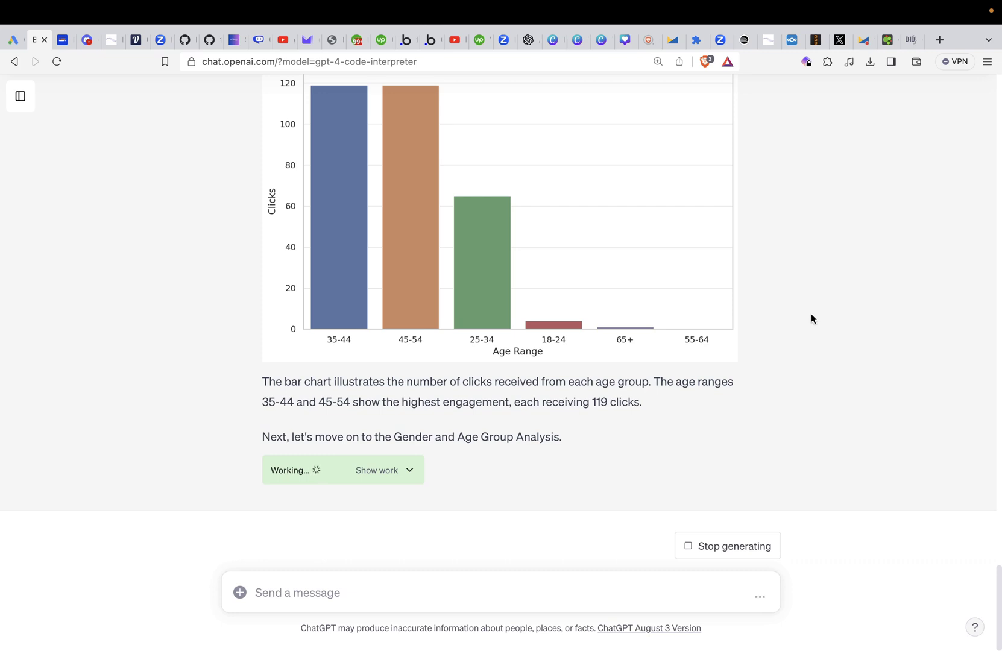
scroll(811, 315, up, 2)
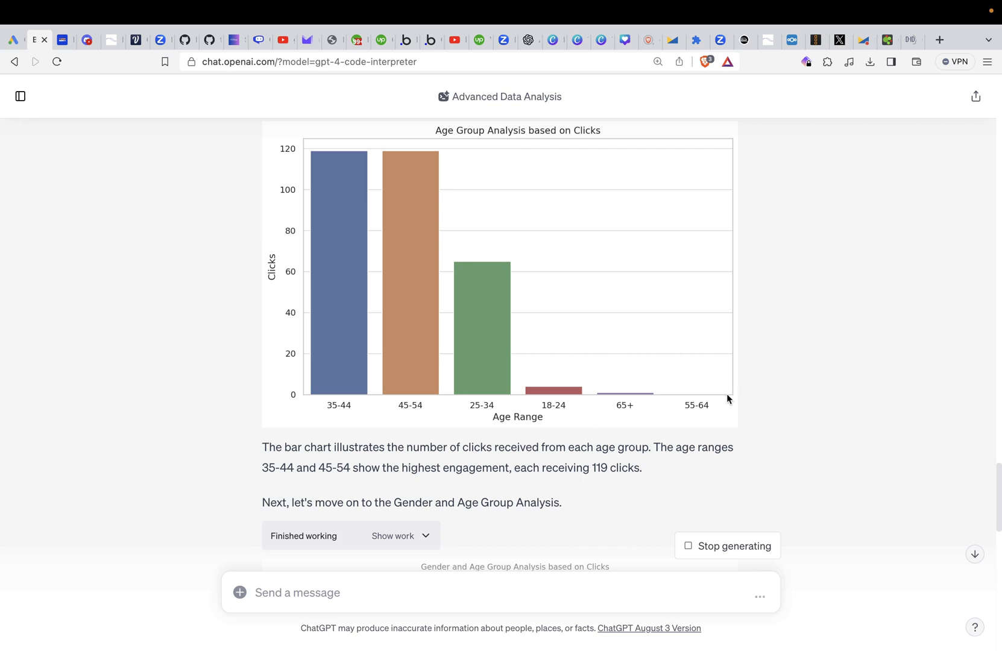
Scroll through the Gender and Age and Gender Analysis charts to the Summary of Findings
scroll(726, 394, down, 4)
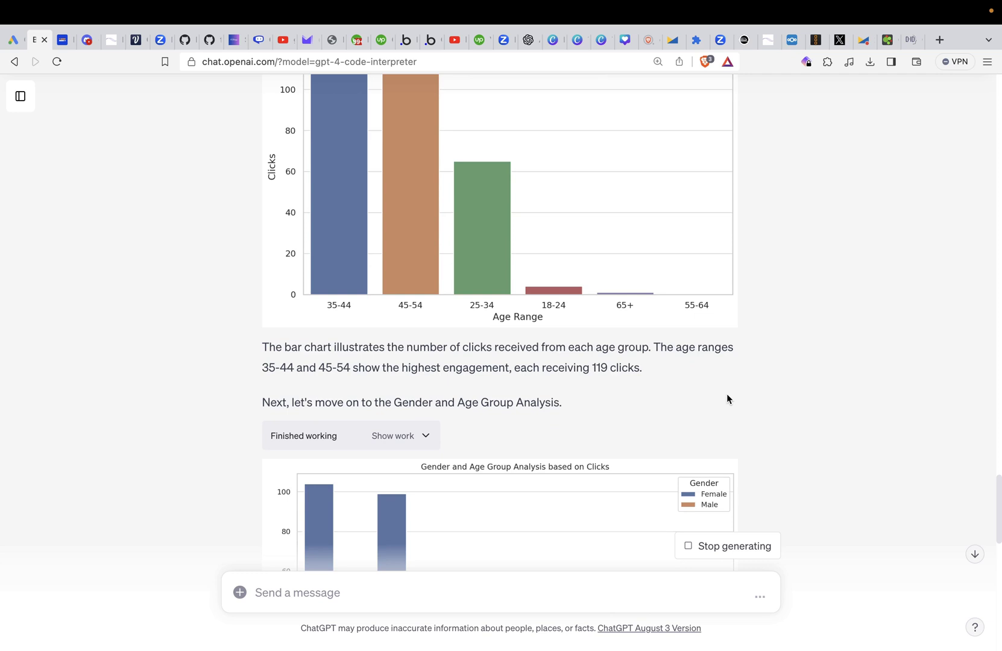
scroll(727, 393, down, 6)
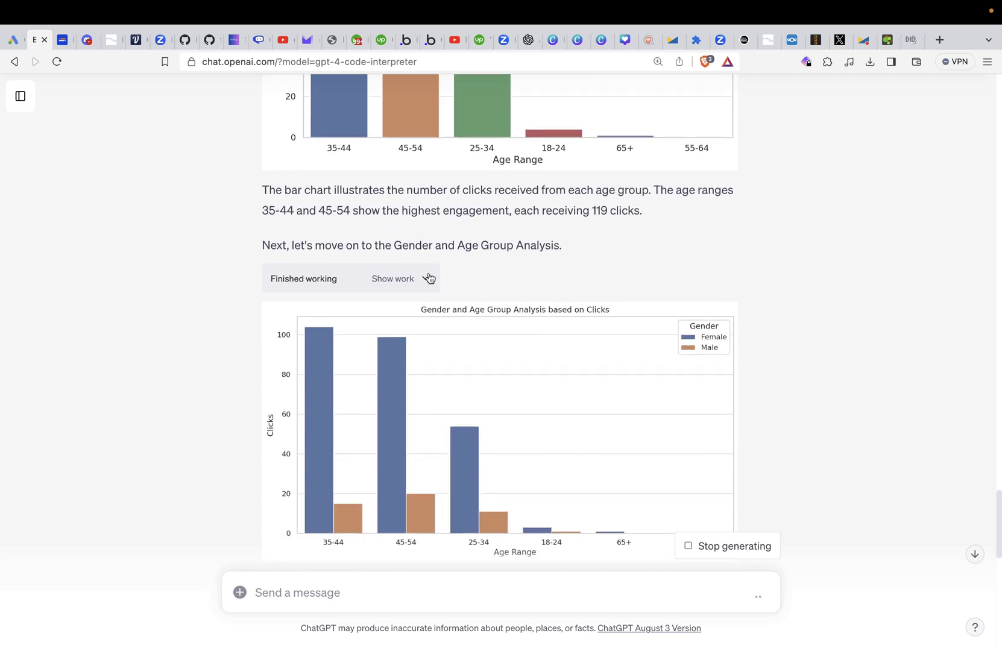
scroll(470, 264, down, 1)
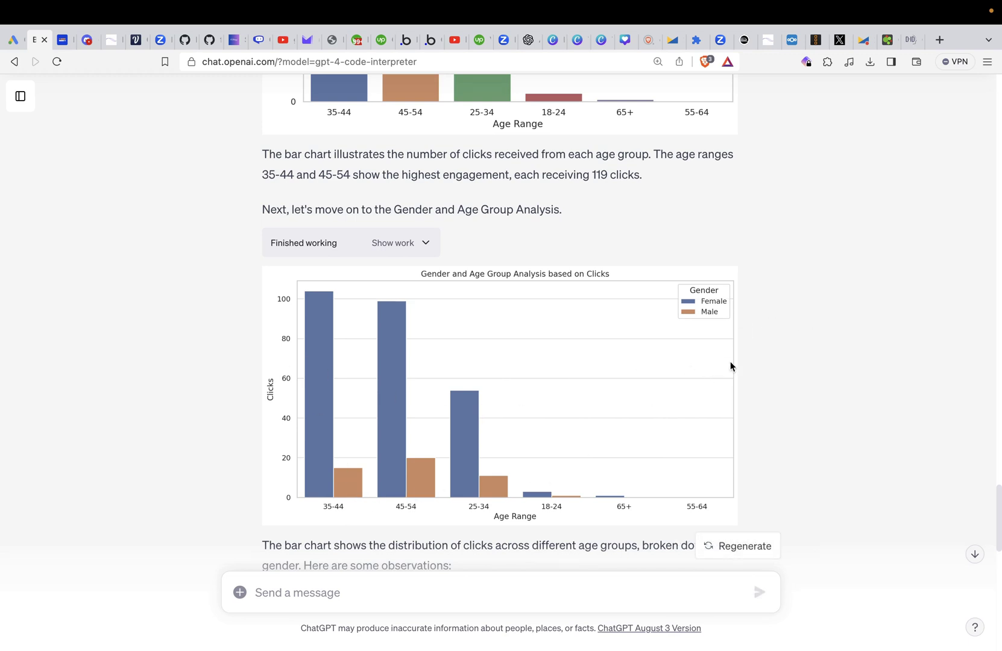
scroll(730, 366, down, 3)
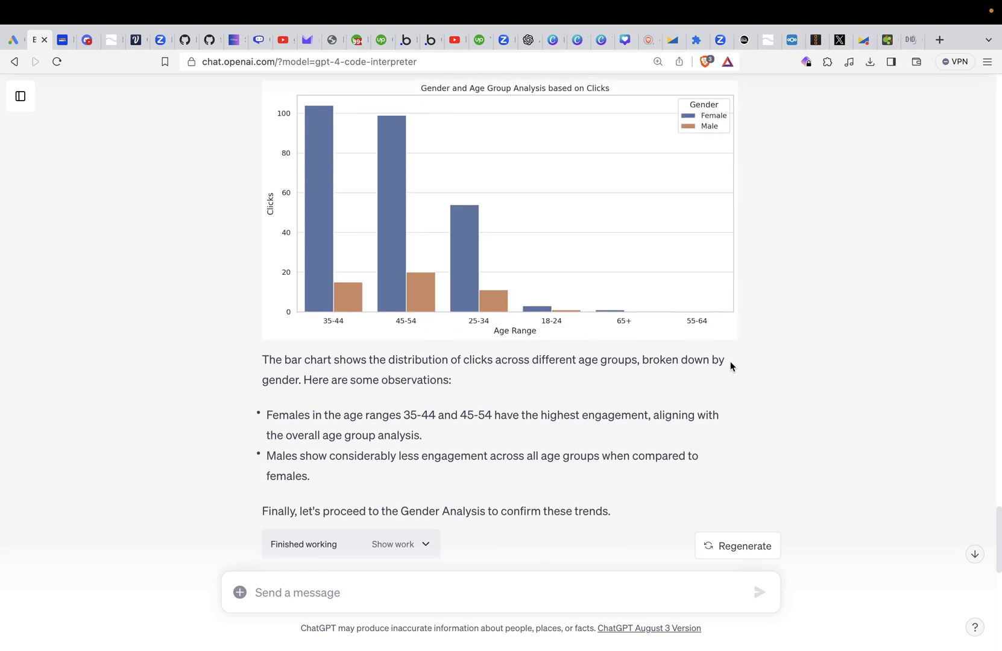
scroll(730, 366, down, 1)
scroll(730, 366, down, 5)
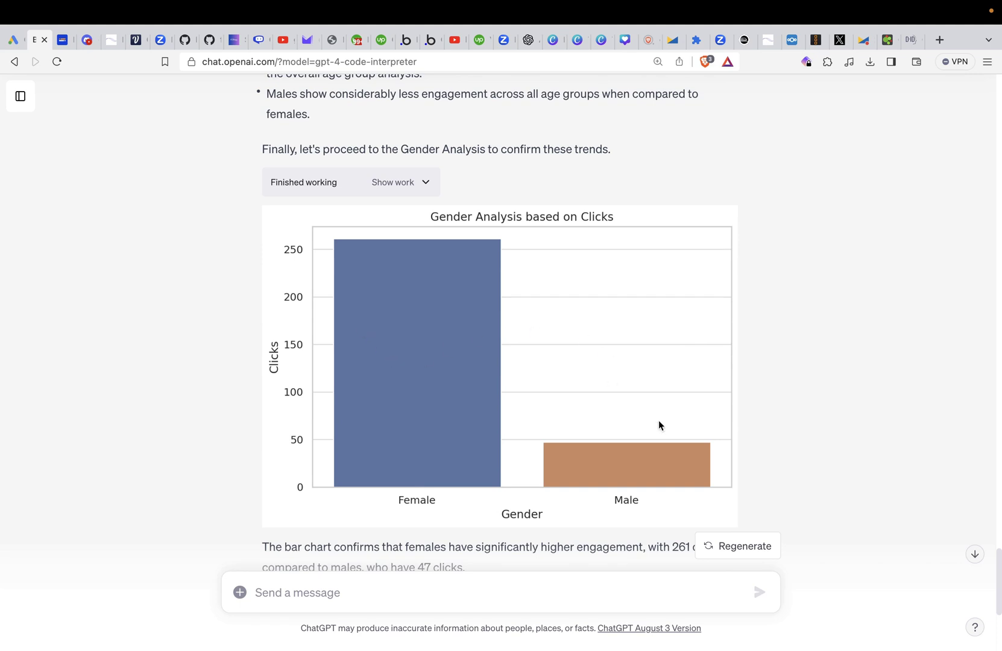
scroll(757, 347, up, 5)
Scroll down to the conversion-rate table showing zero for every search term and word
scroll(757, 347, down, 10)
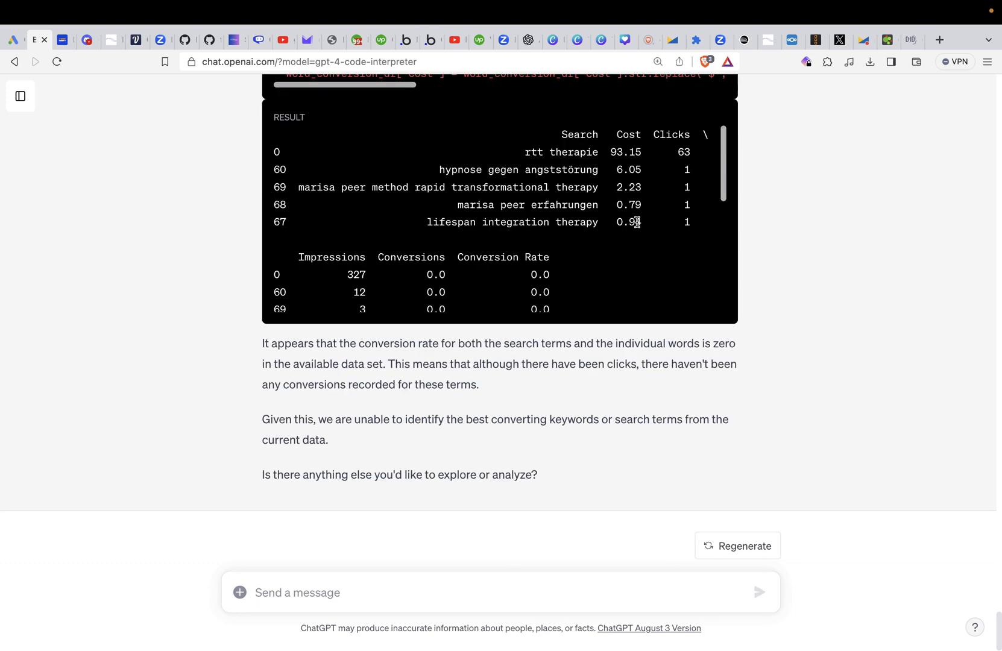
scroll(636, 222, down, 5)
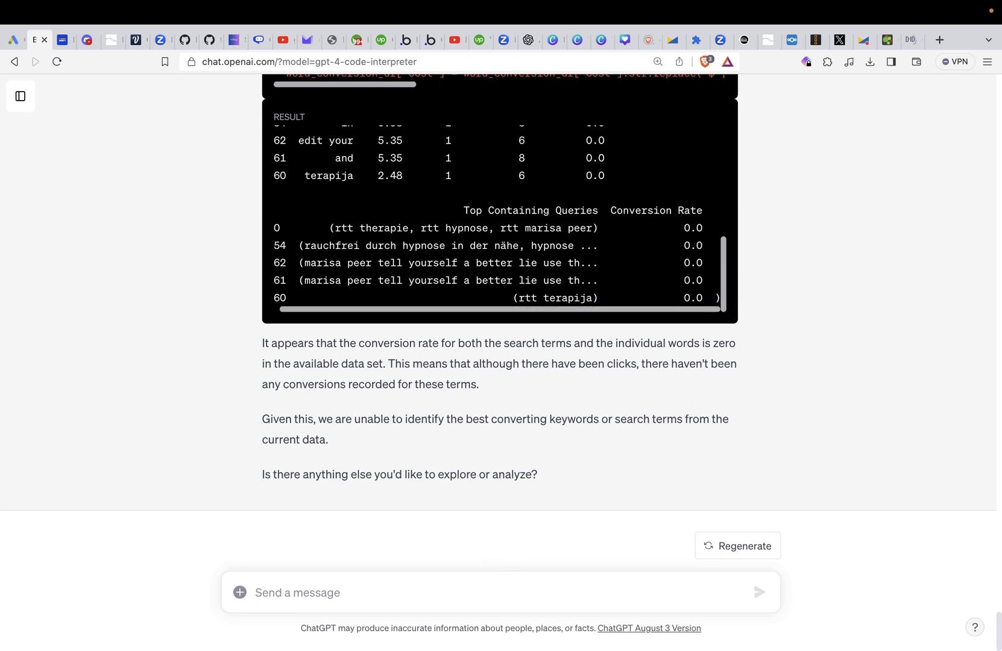
Ask 'what are the best performing keywords', then start a follow-up with 'focus on'
text(what )
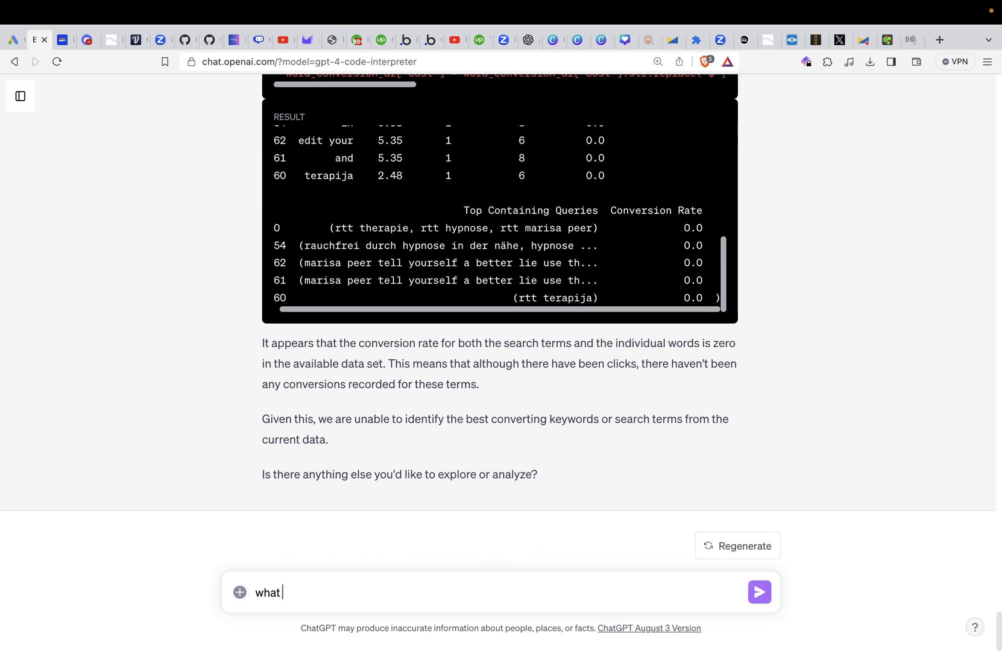
text(are the best per)
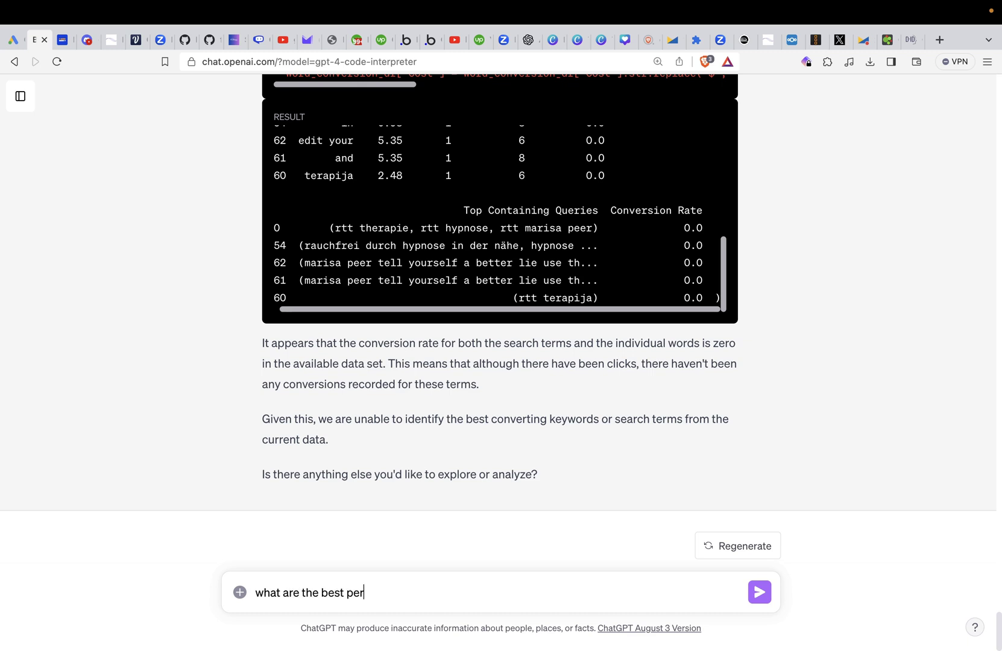
text(forming keywords)
key(Return)
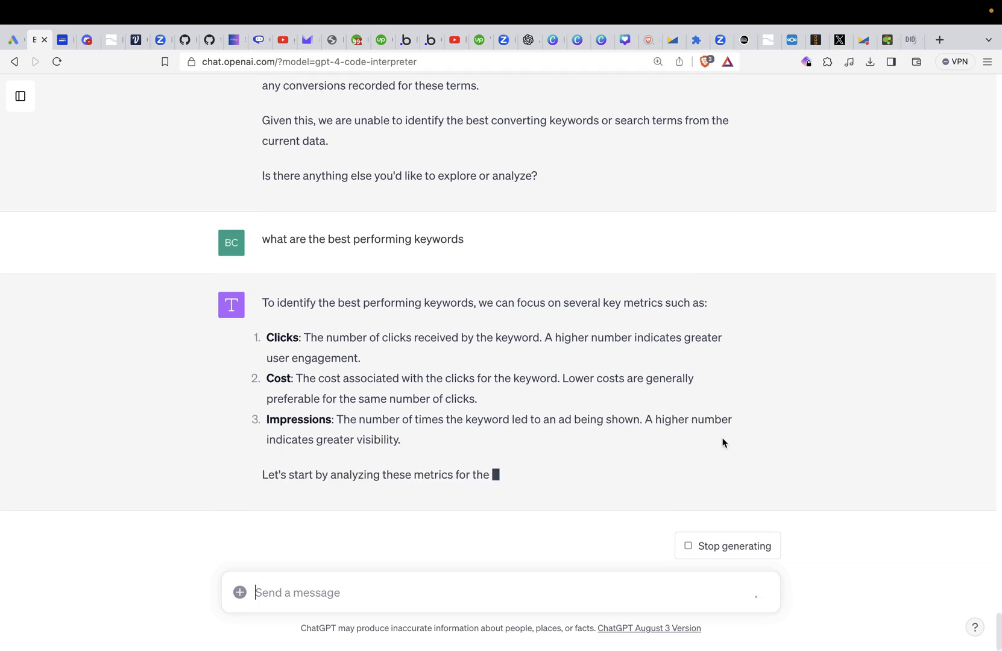
text(f)
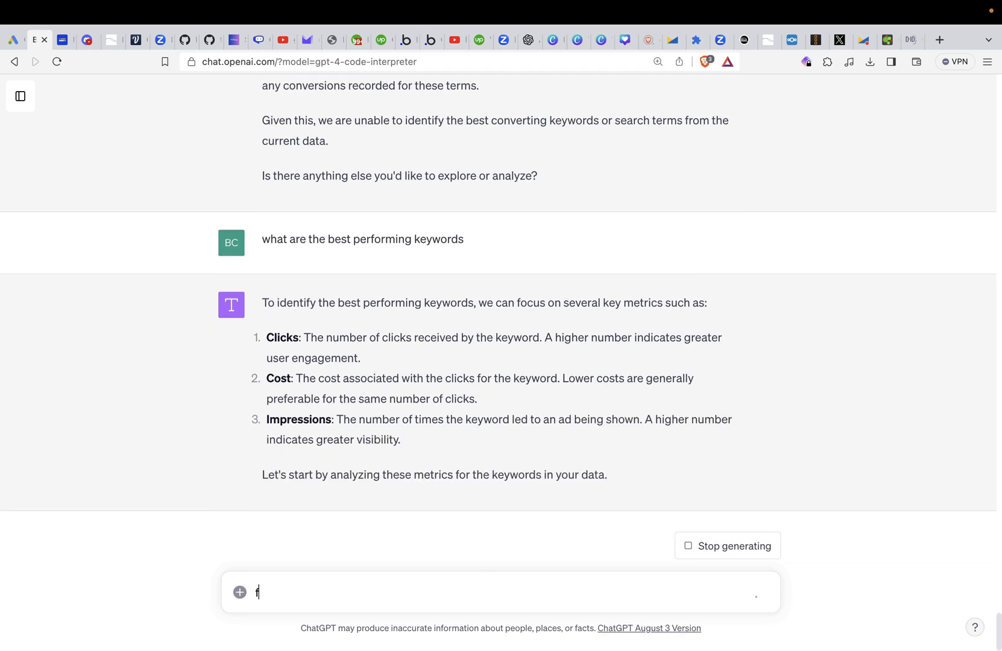
text(ocus on)
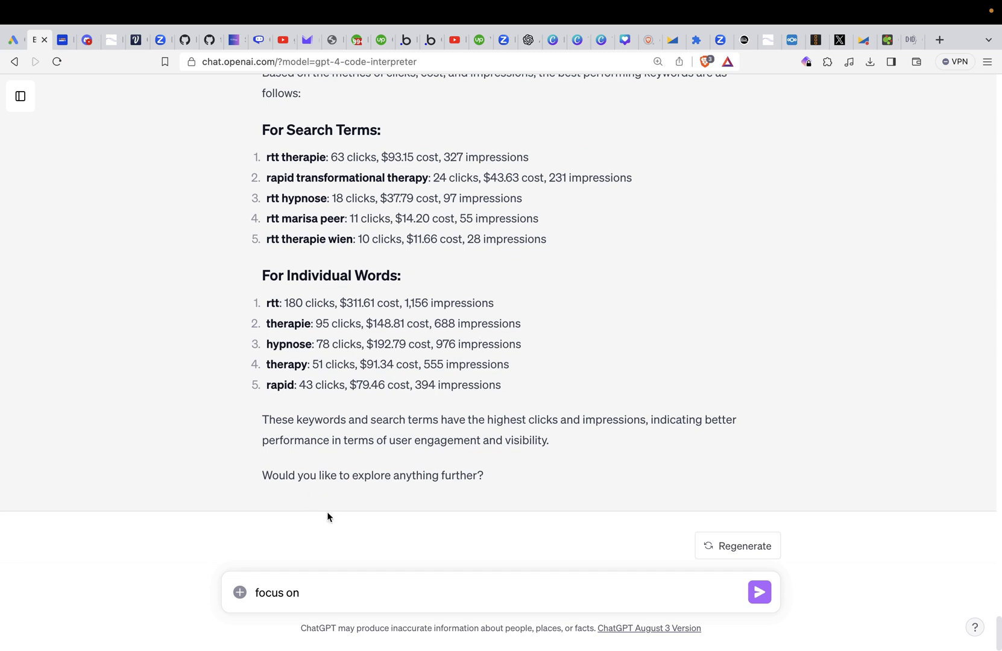
Replace the draft with 'what are the best match typs for the search term keyword' and send it
triple_click(339, 593)
text(what are the best )
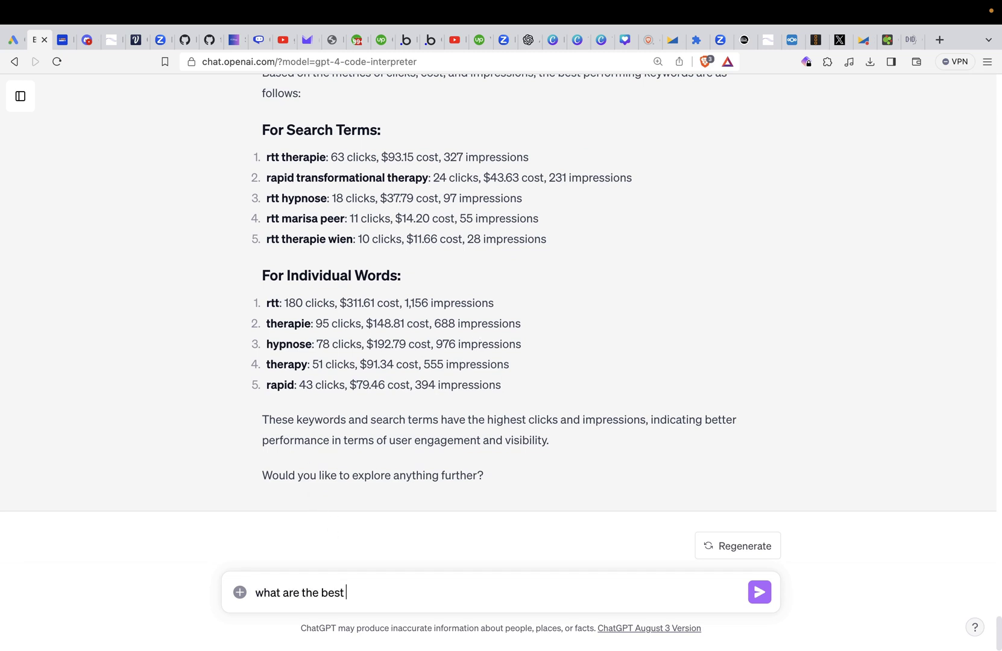
text(match typs for the in)
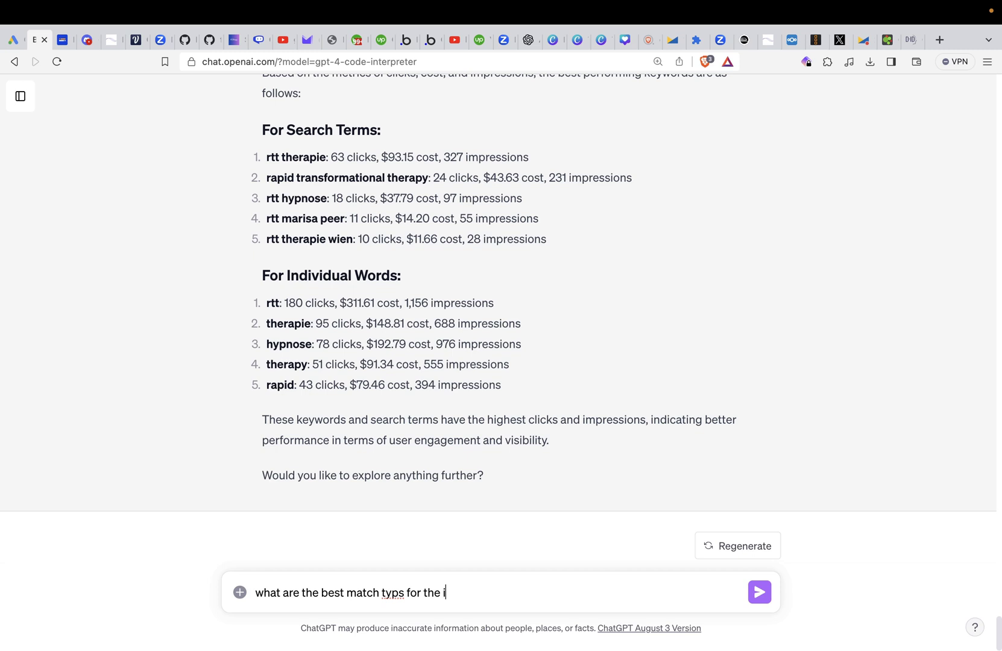
key(BackSpace)
key(BackSpace)
text(search term keyword)
key(Return)
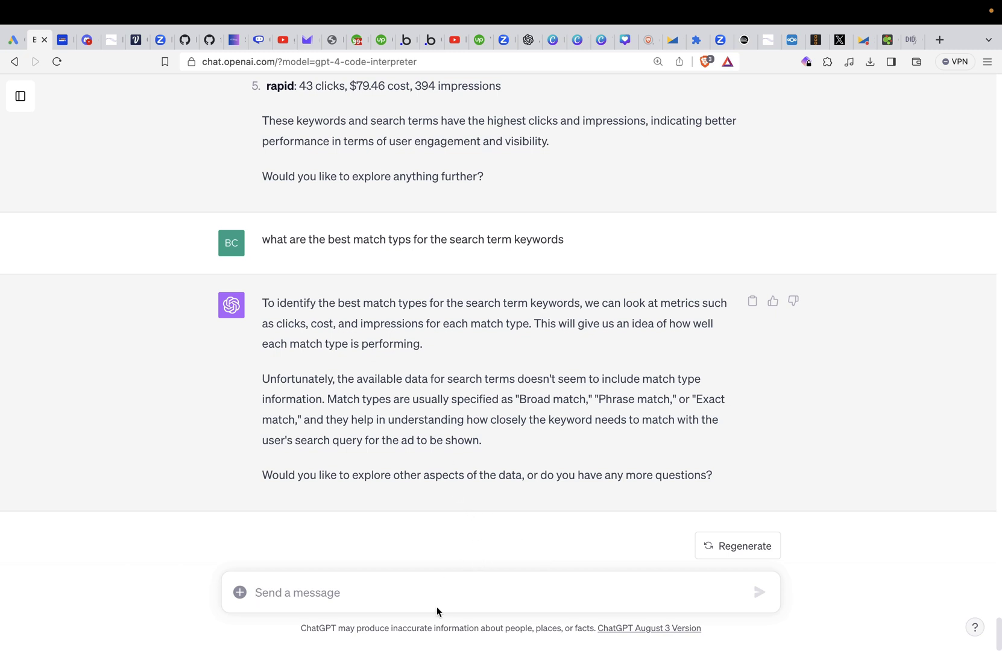
Ask for the best match type for the keyword 'rtt therapie', copied from the list, and reveal the analysis code
text(tell me )
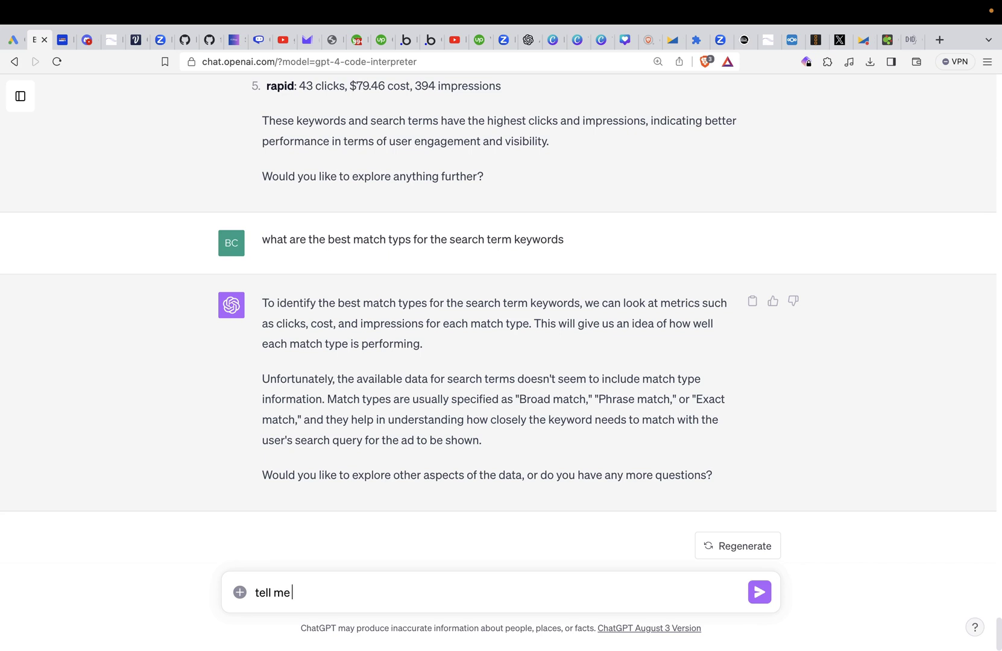
text(the best mat)
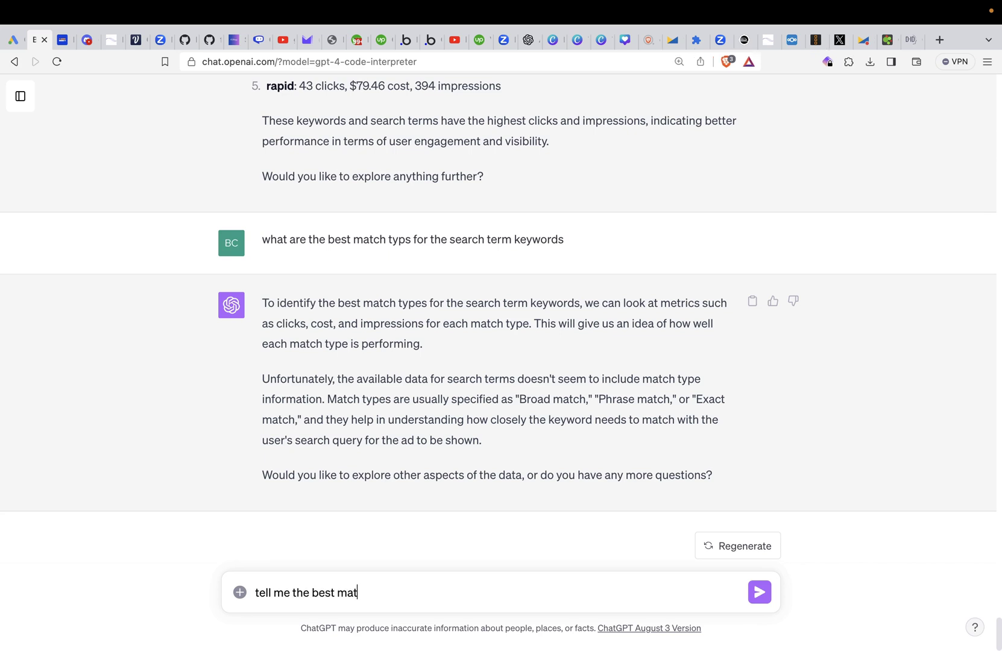
text(ch type for the keyword)
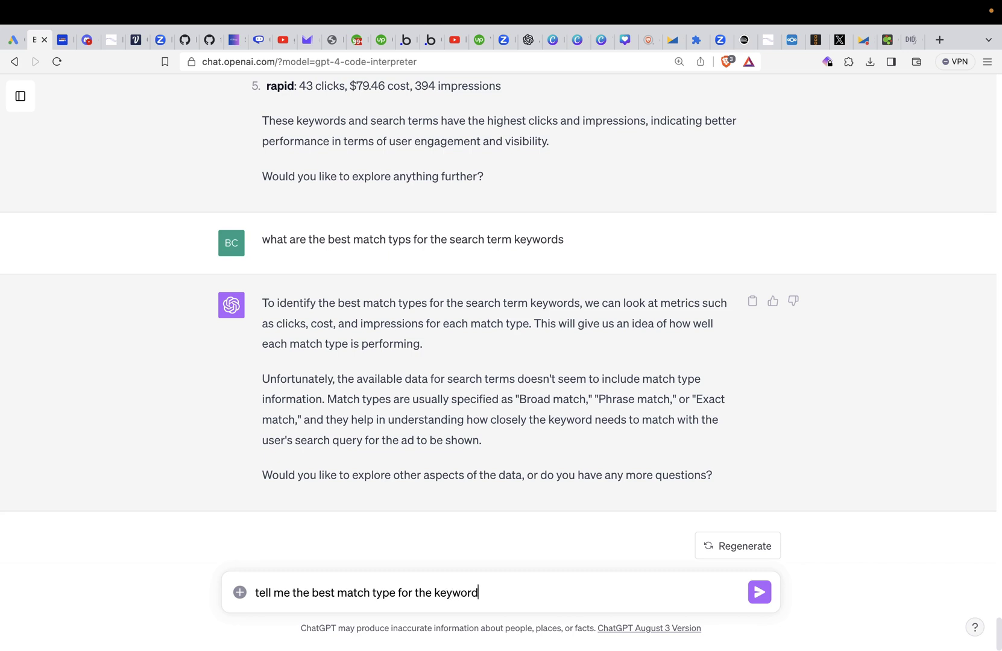
scroll(391, 257, up, 3)
scroll(391, 257, up, 3)
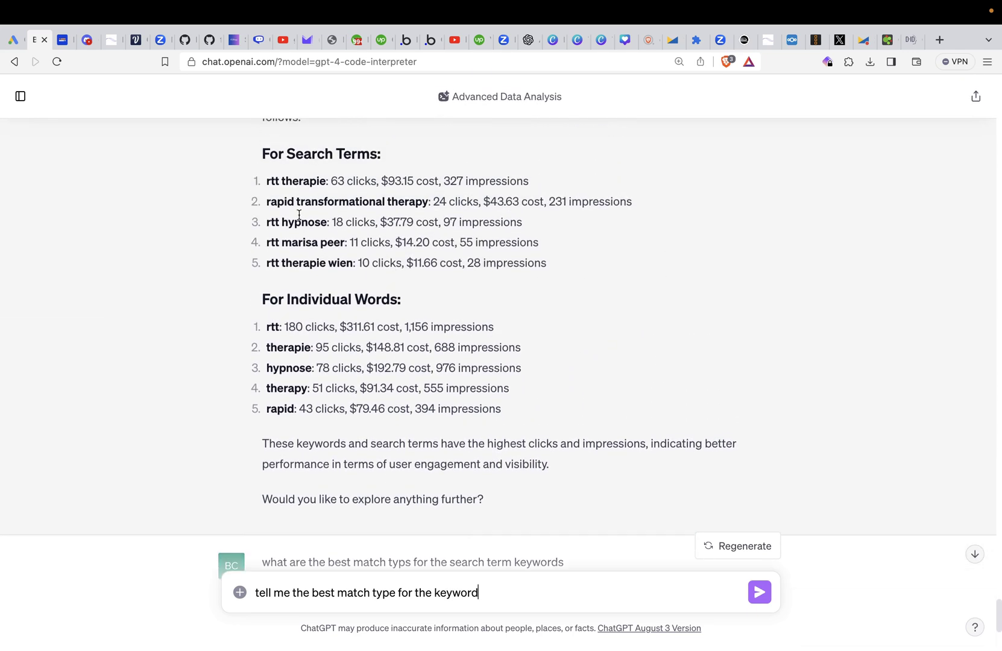
drag(326, 182, 265, 182)
key(super+c)
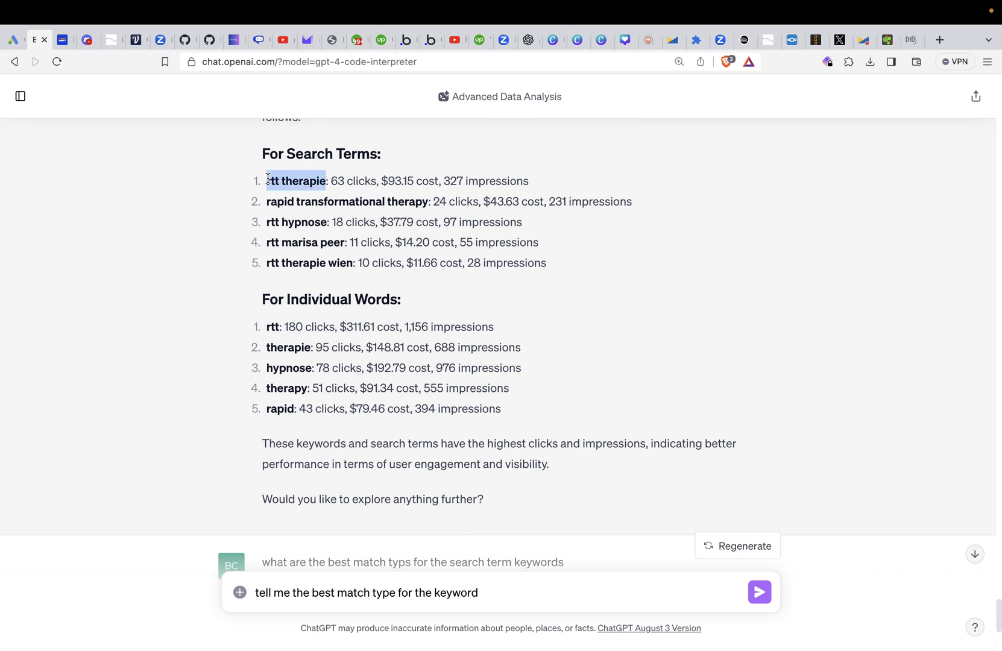
click(511, 593)
key(super+v)
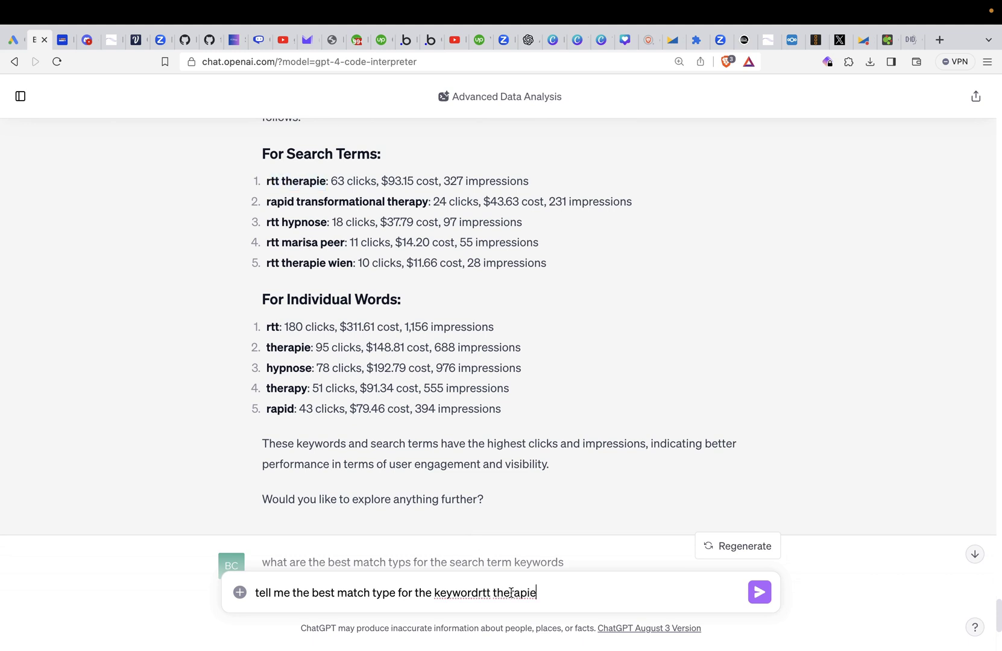
click(479, 593)
key(Return)
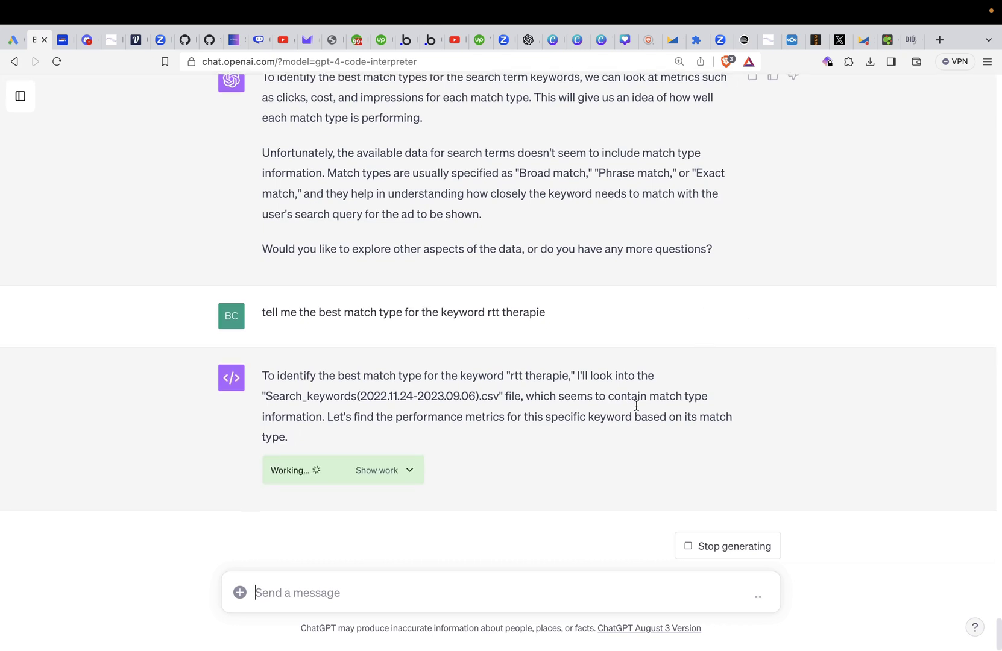
click(412, 472)
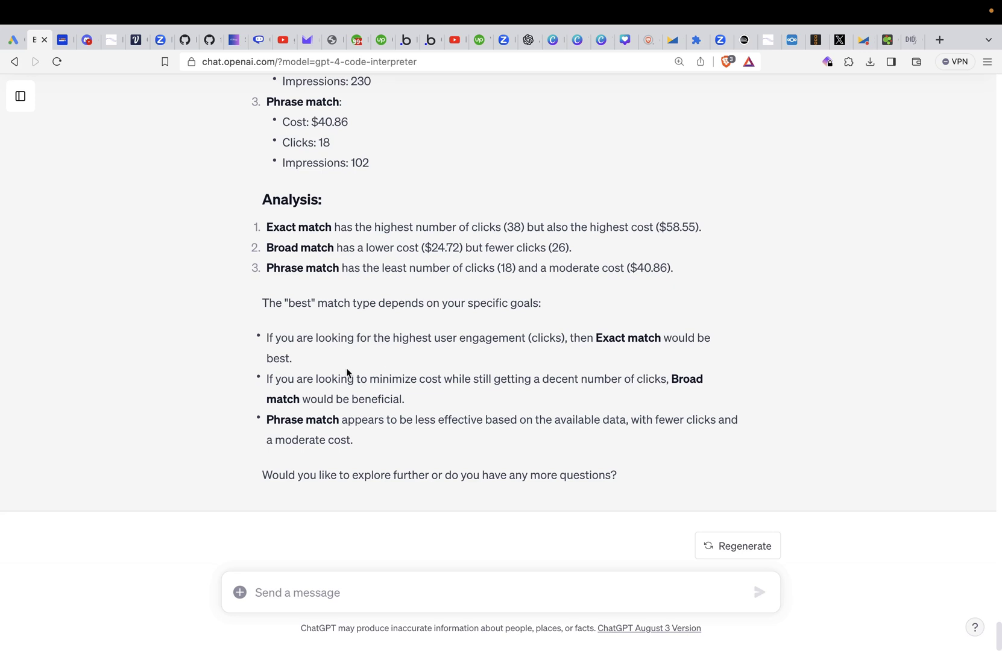
drag(596, 338, 610, 338)
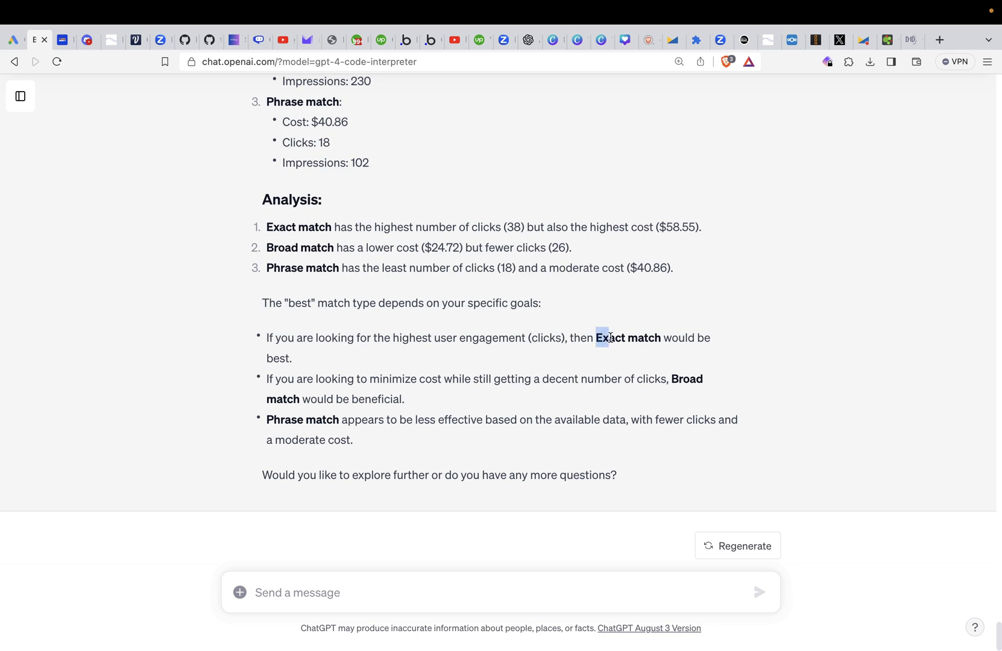